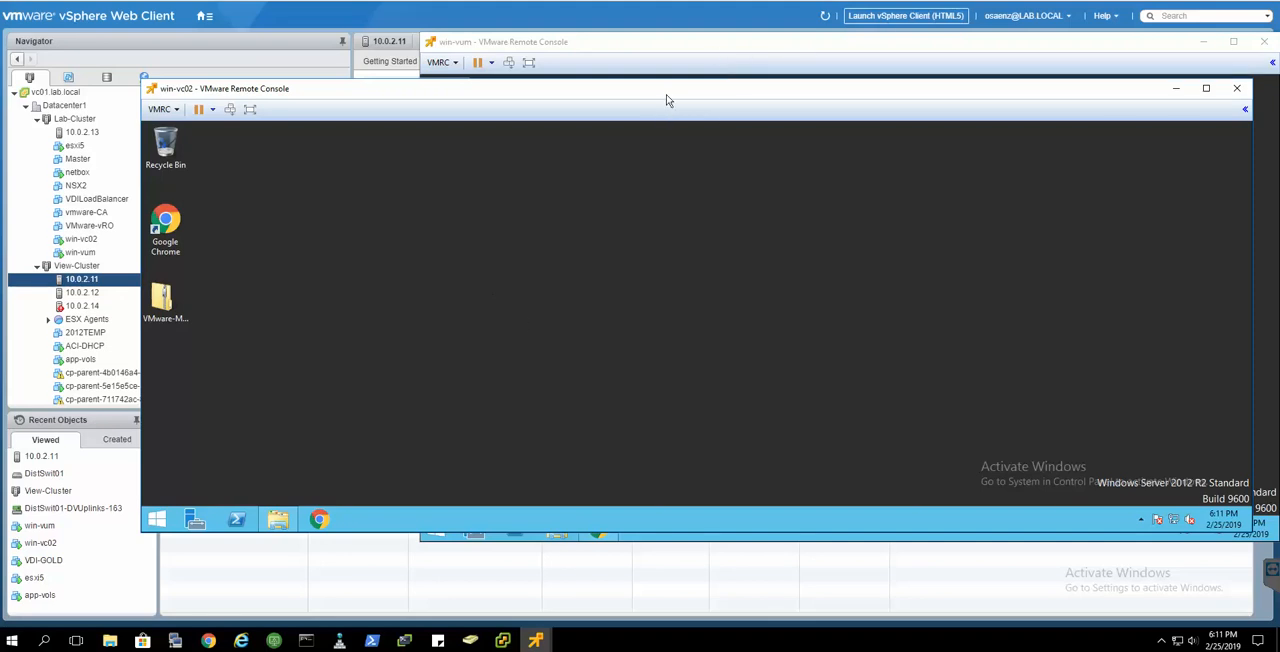
- Switch to the vSphere Client for win-vc02.lab.local and examine its Update Manager overview and the Hosts and Clusters inventory
{"action": "left_click_drag", "start_coordinate": [664, 97], "coordinate": [643, 90]}
{"action": "left_click", "coordinate": [646, 55]}
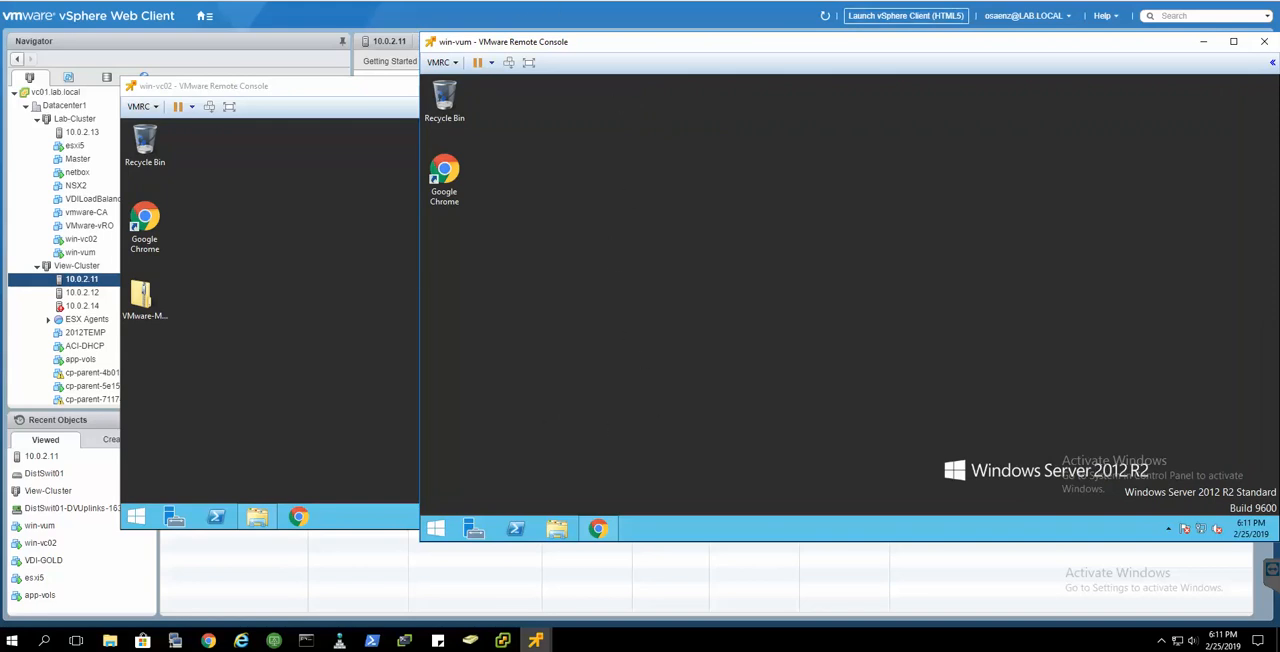
{"action": "left_click", "coordinate": [502, 640]}
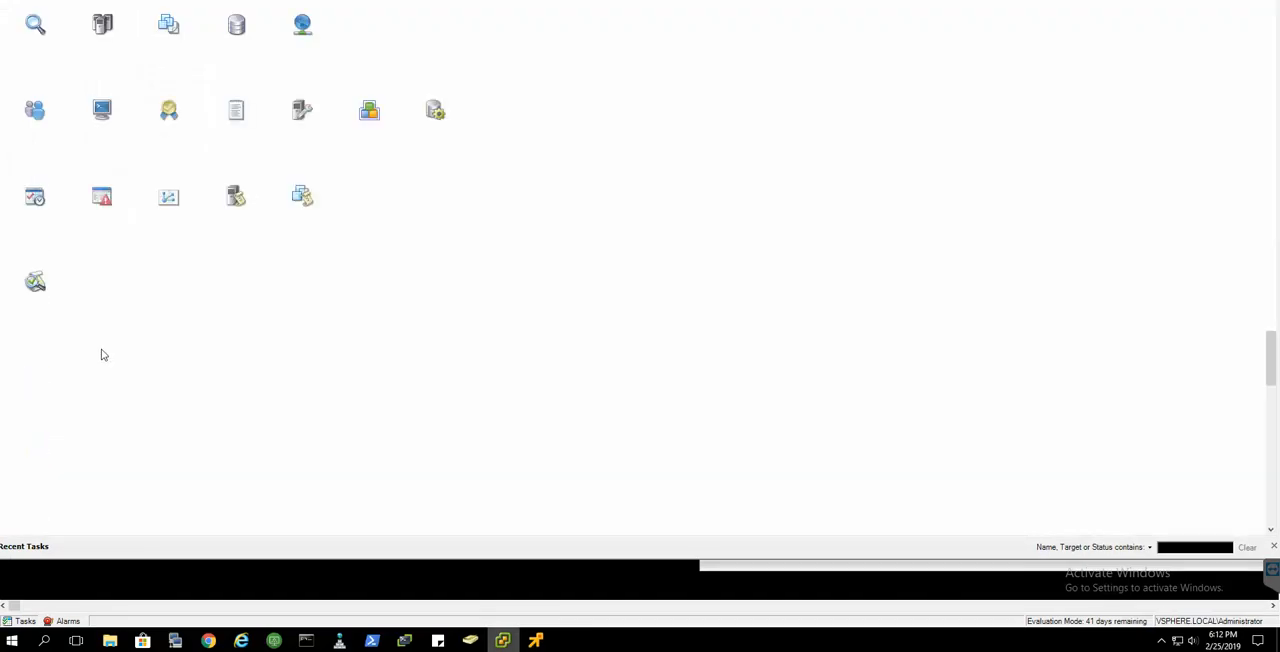
{"action": "left_click", "coordinate": [36, 290]}
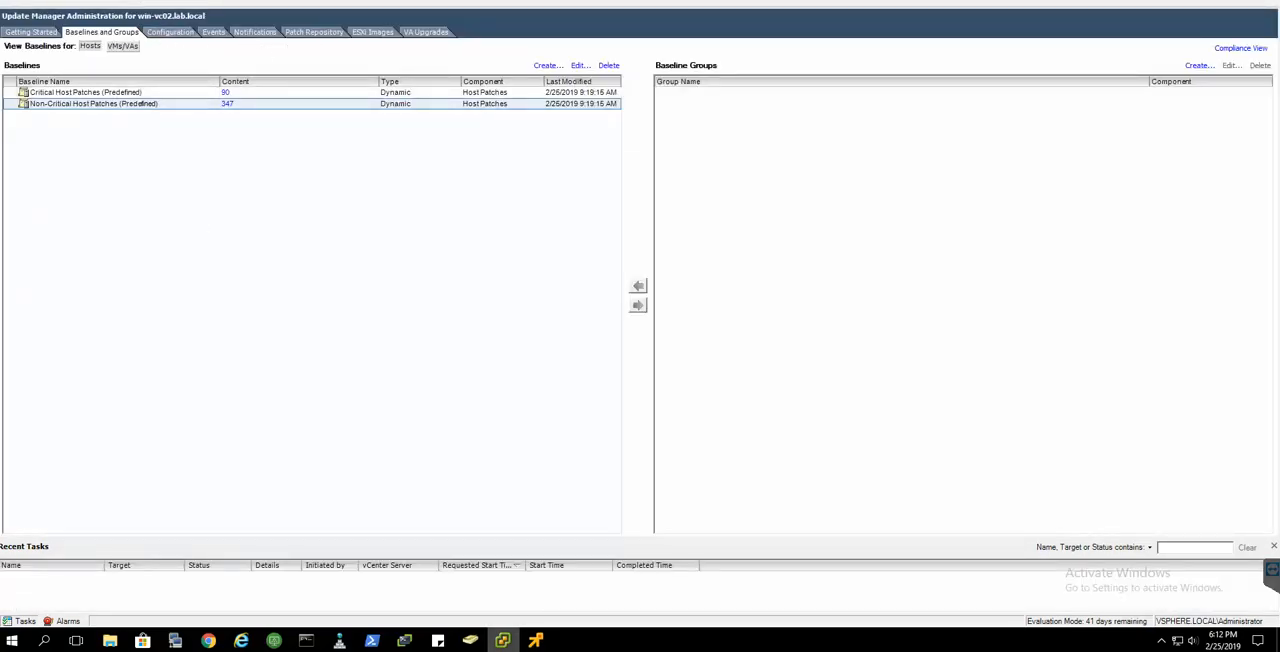
{"action": "left_click", "coordinate": [34, 33]}
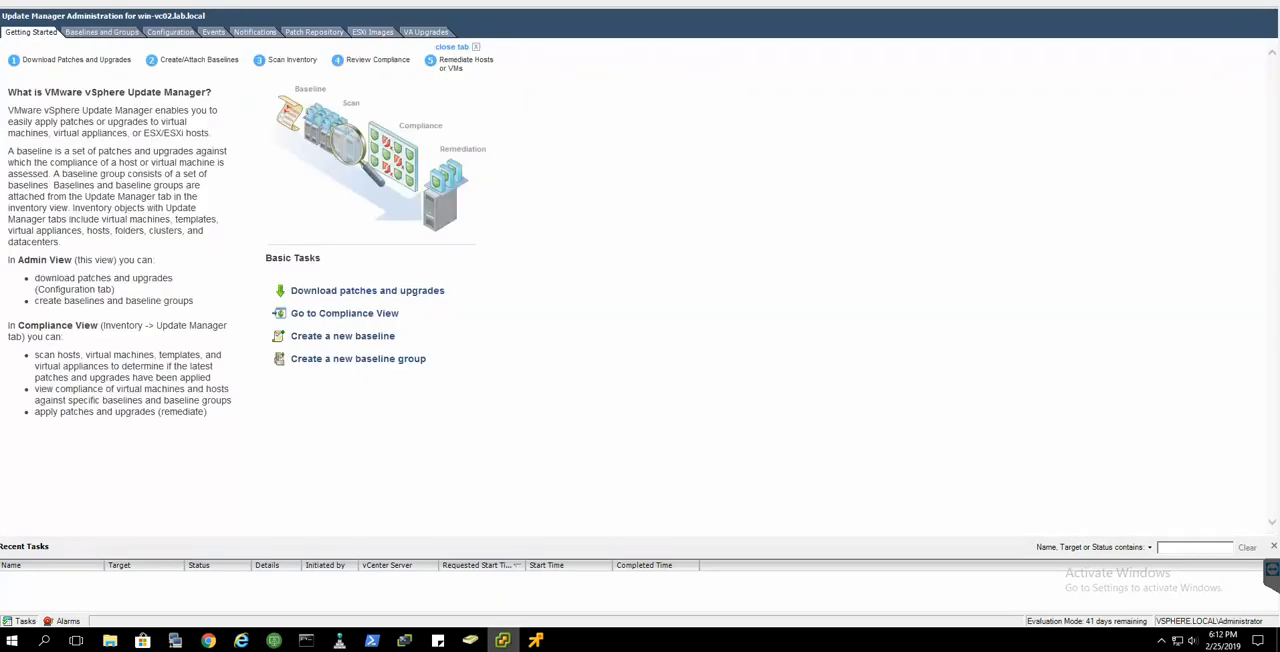
{"action": "left_click", "coordinate": [50, 2]}
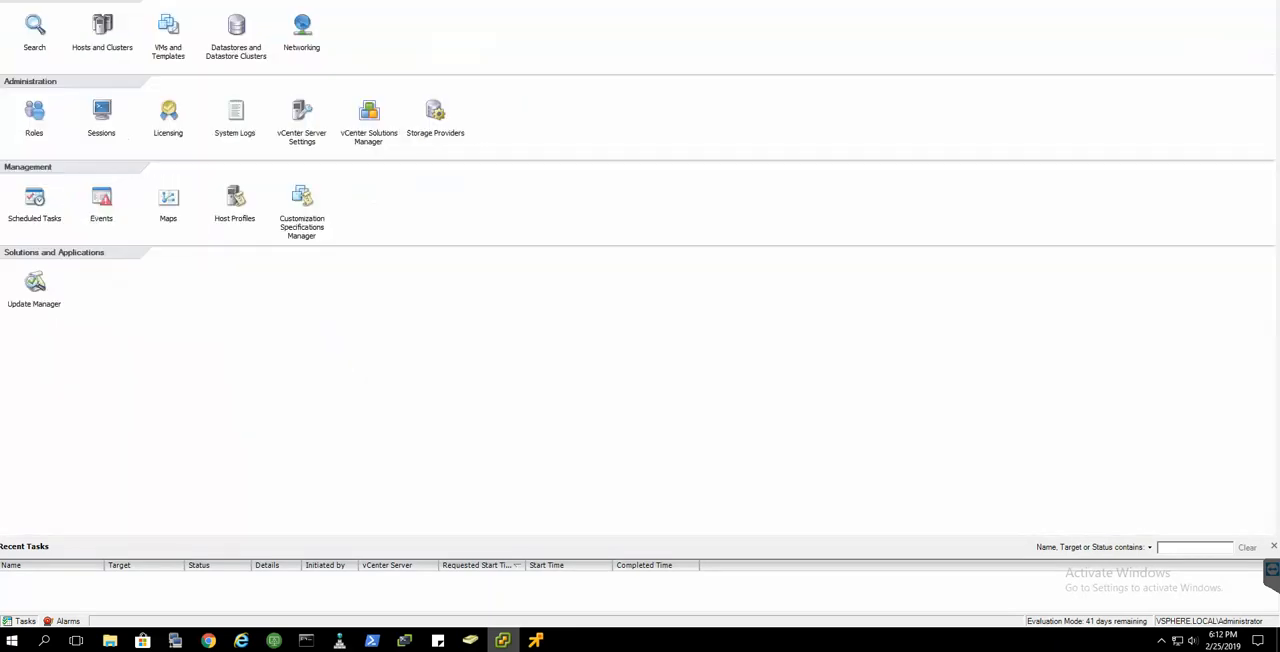
{"action": "left_click", "coordinate": [98, 32]}
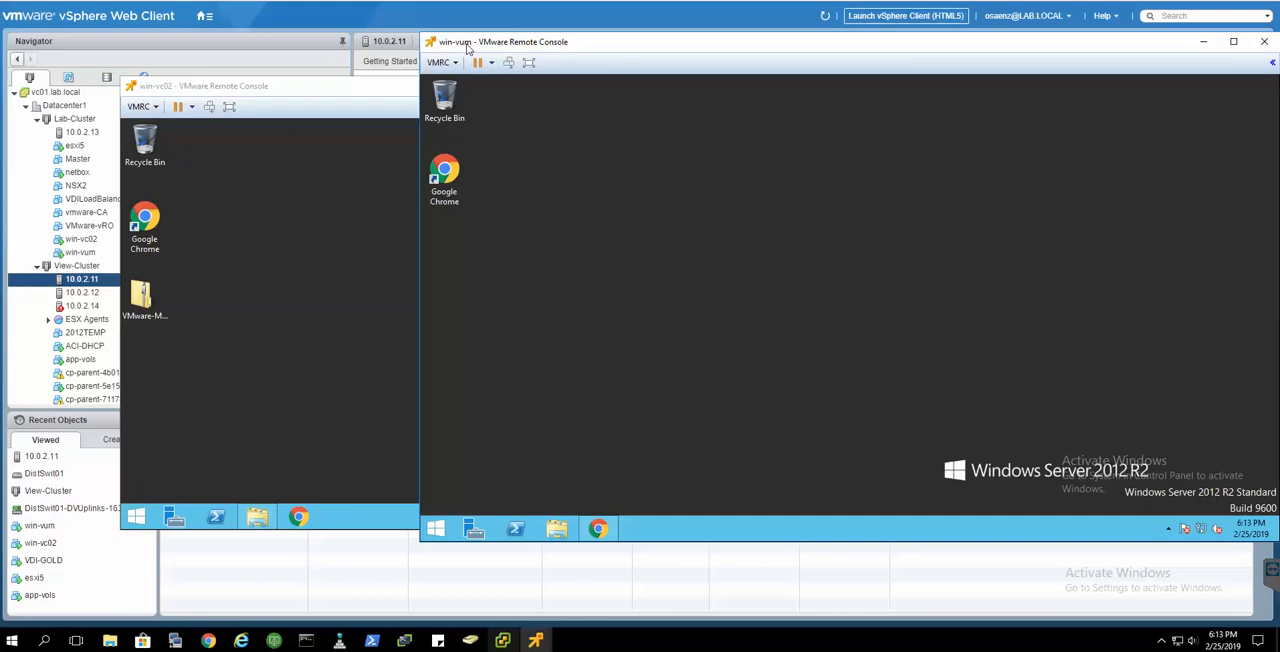
- On win-vum, run VMware-Migration-Assistant from the migration-assistant folder of the VMware VCSA DVD and allow it to make changes
{"action": "left_click", "coordinate": [558, 528]}
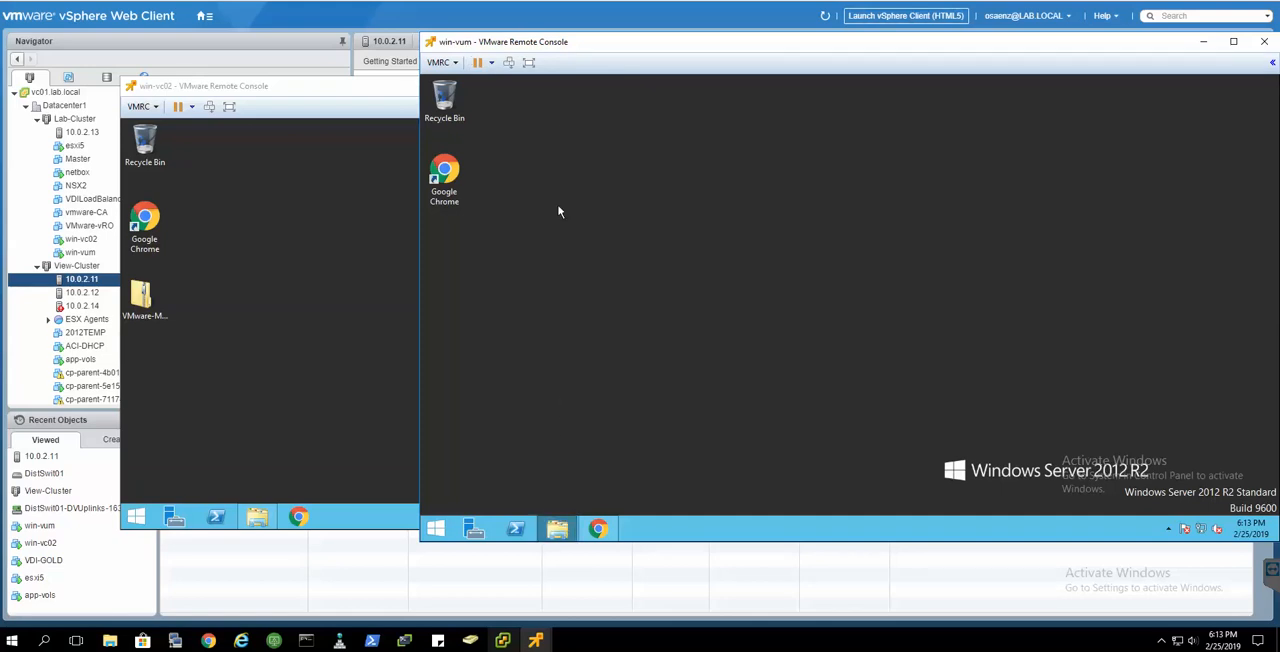
{"action": "left_click", "coordinate": [967, 336]}
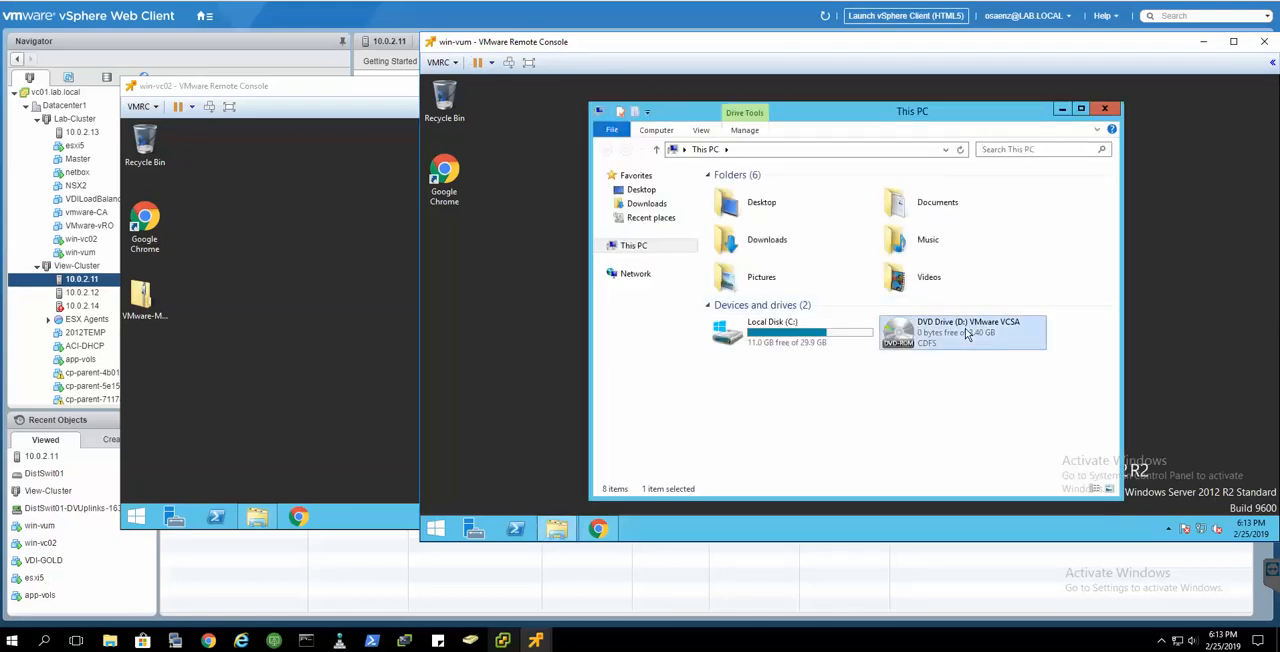
{"action": "right_click", "coordinate": [967, 336]}
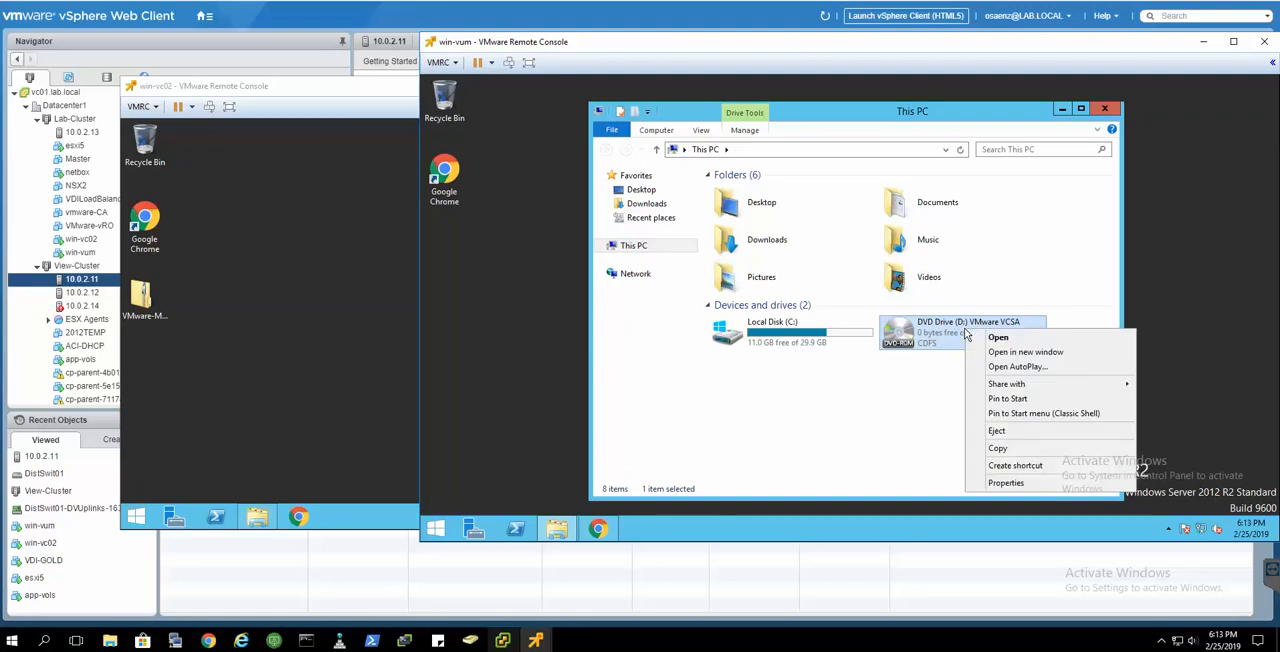
{"action": "left_click", "coordinate": [999, 341]}
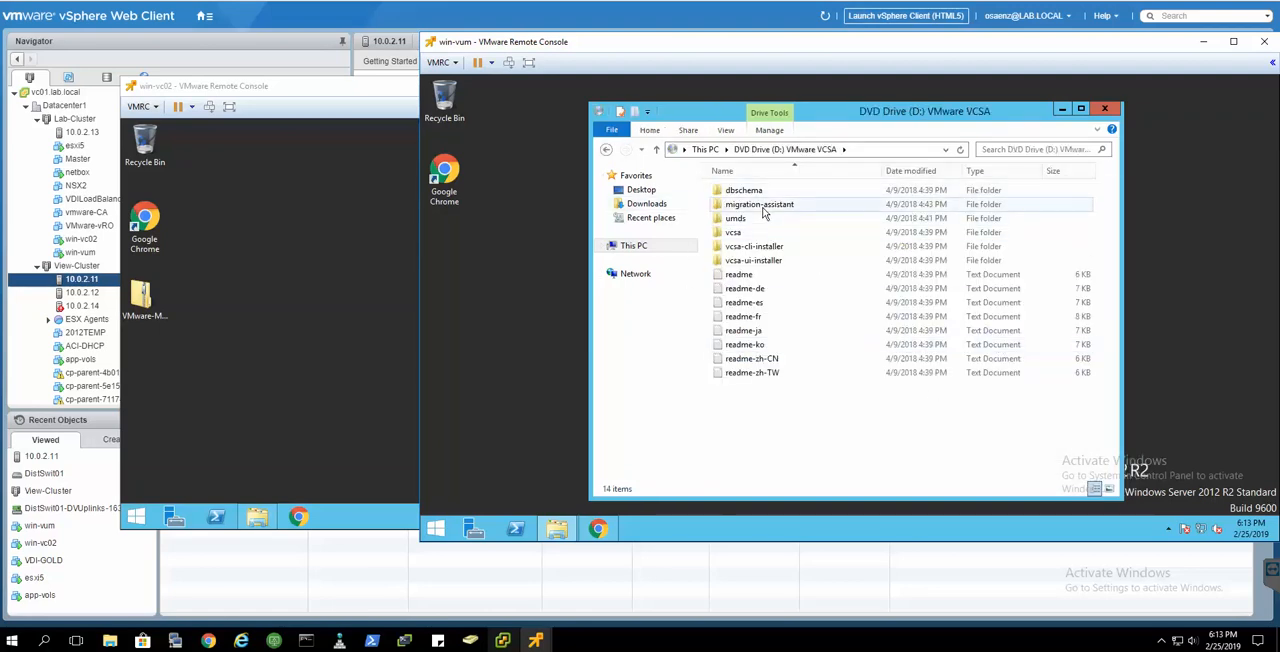
{"action": "double_click", "coordinate": [760, 205]}
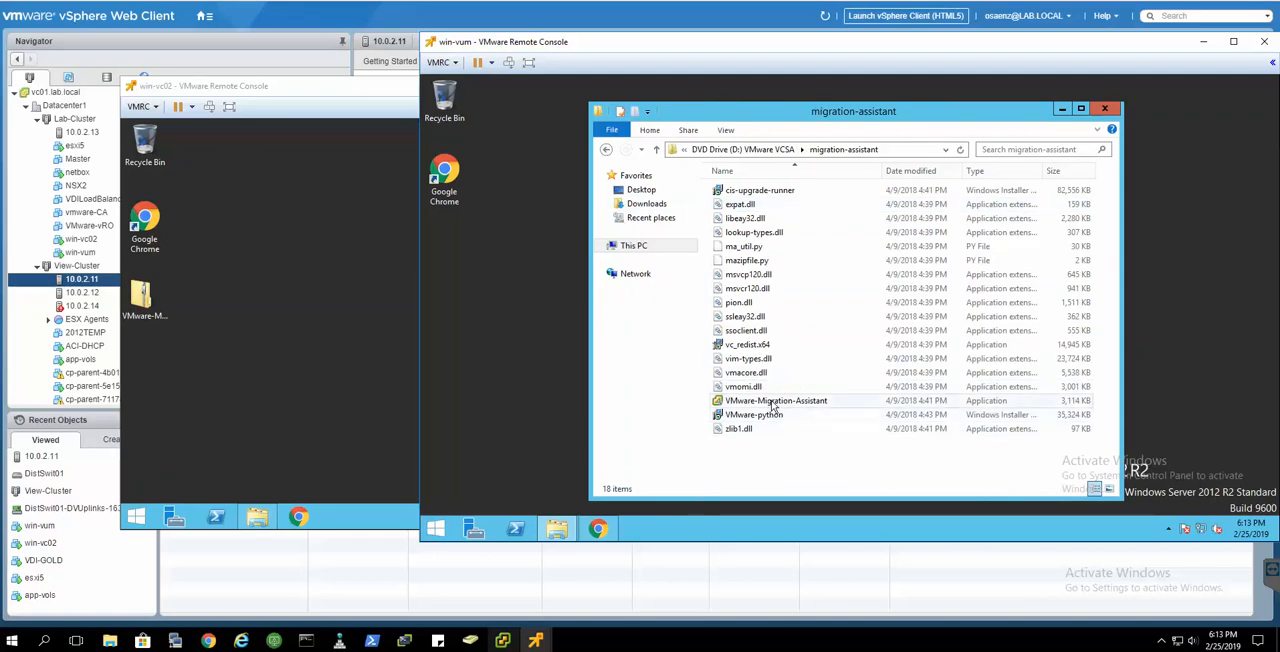
{"action": "left_click", "coordinate": [778, 403]}
{"action": "double_click", "coordinate": [778, 403]}
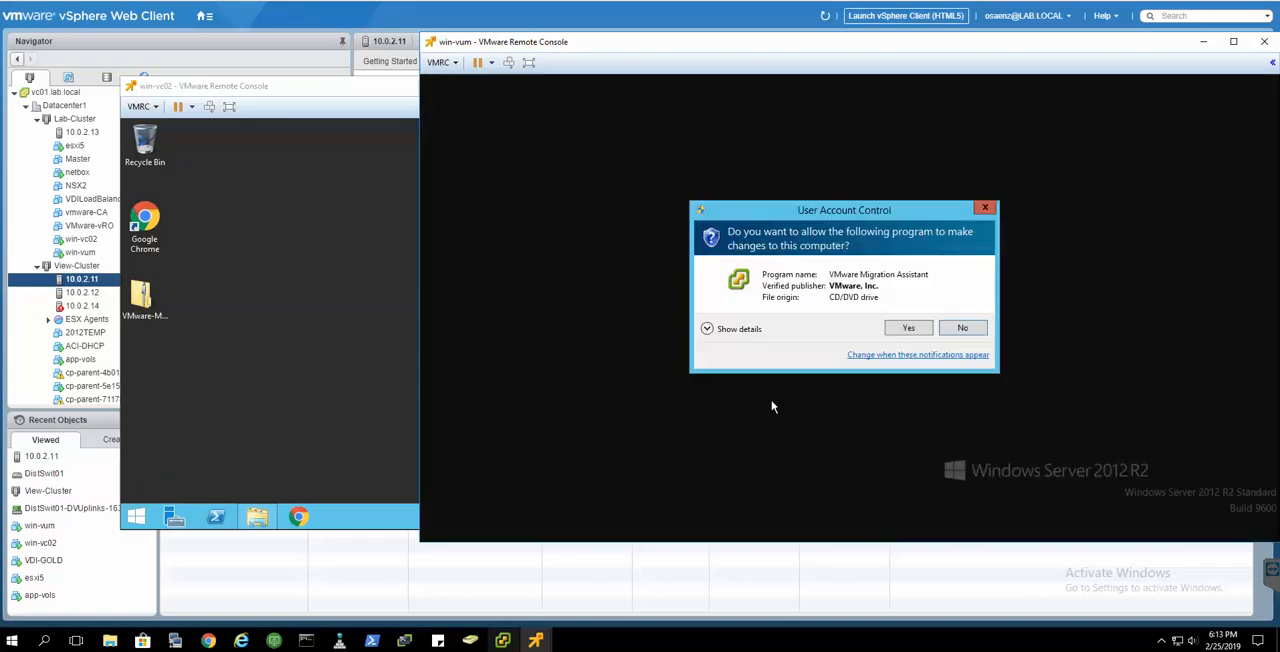
{"action": "left_click", "coordinate": [890, 330]}
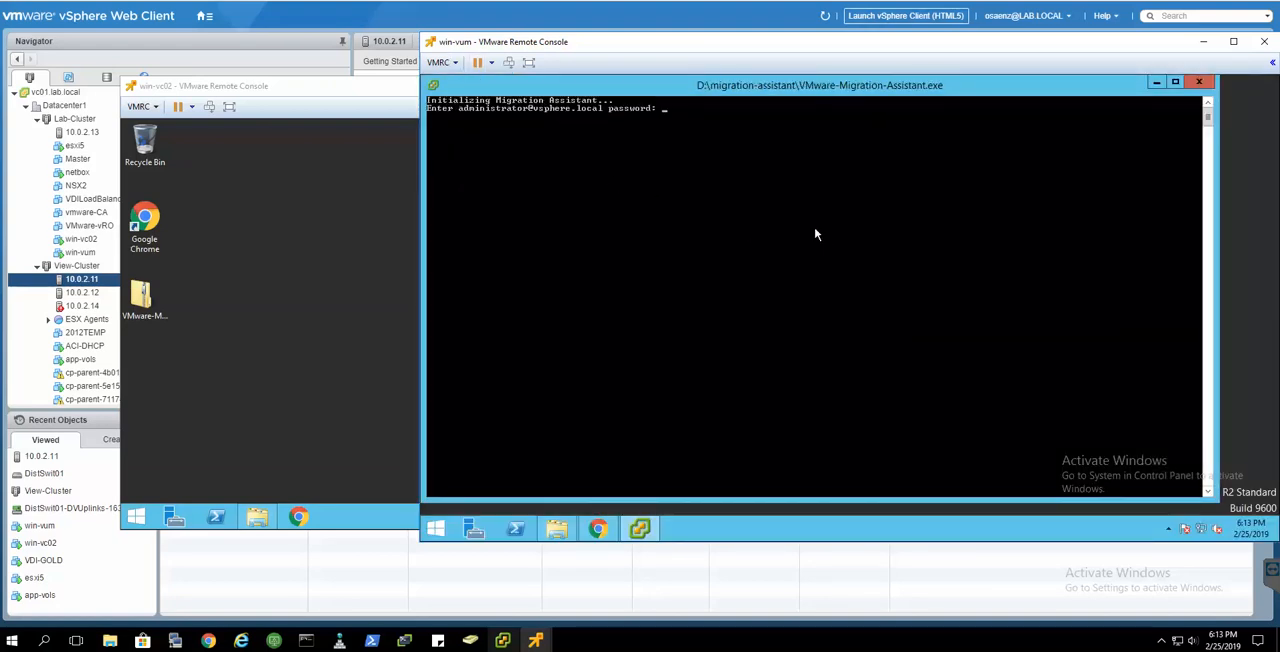
- Enter the SSO administrator password in the win-vum Migration Assistant to run its prechecks
{"action": "type", "text": "**********"}
{"action": "key", "text": "BackSpace"}
{"action": "key", "text": "BackSpace"}
{"action": "key", "text": "BackSpace"}
{"action": "key", "text": "BackSpace"}
{"action": "key", "text": "BackSpace"}
{"action": "key", "text": "BackSpace"}
{"action": "key", "text": "BackSpace"}
{"action": "type", "text": "**********"}
{"action": "key", "text": "Return"}
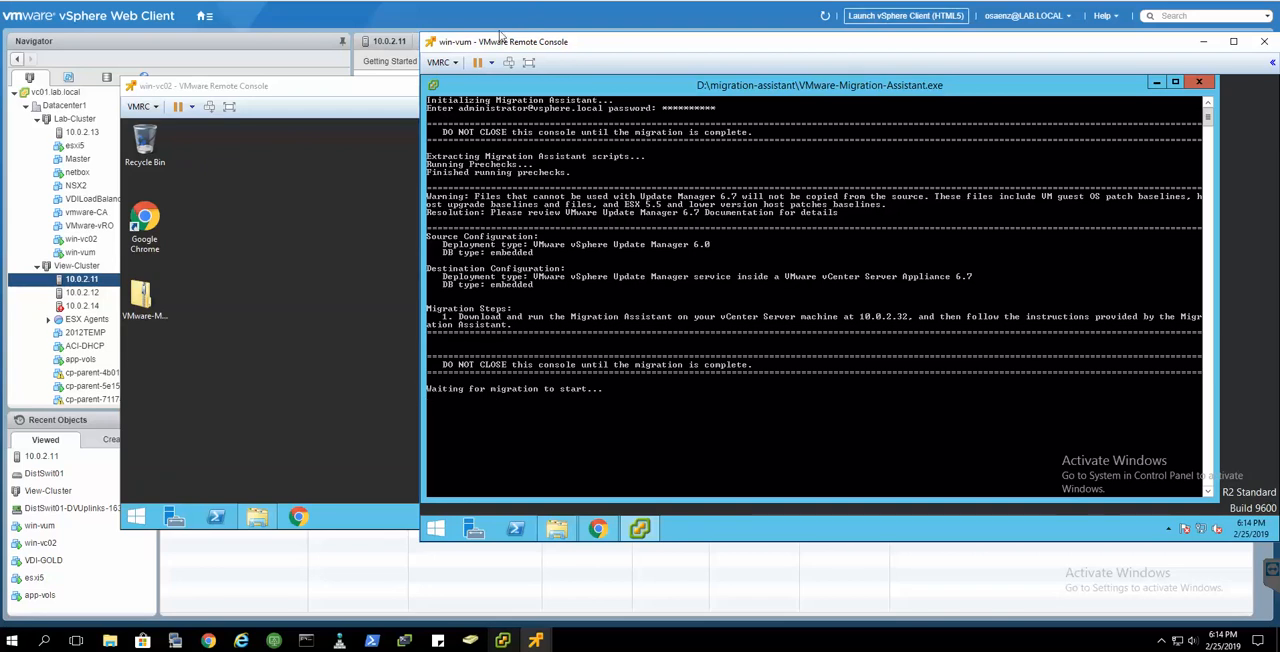
- On win-vc02, run VMware-Migration-Assistant from the VCSA DVD and enter the SSO administrator password
{"action": "left_click", "coordinate": [330, 414]}
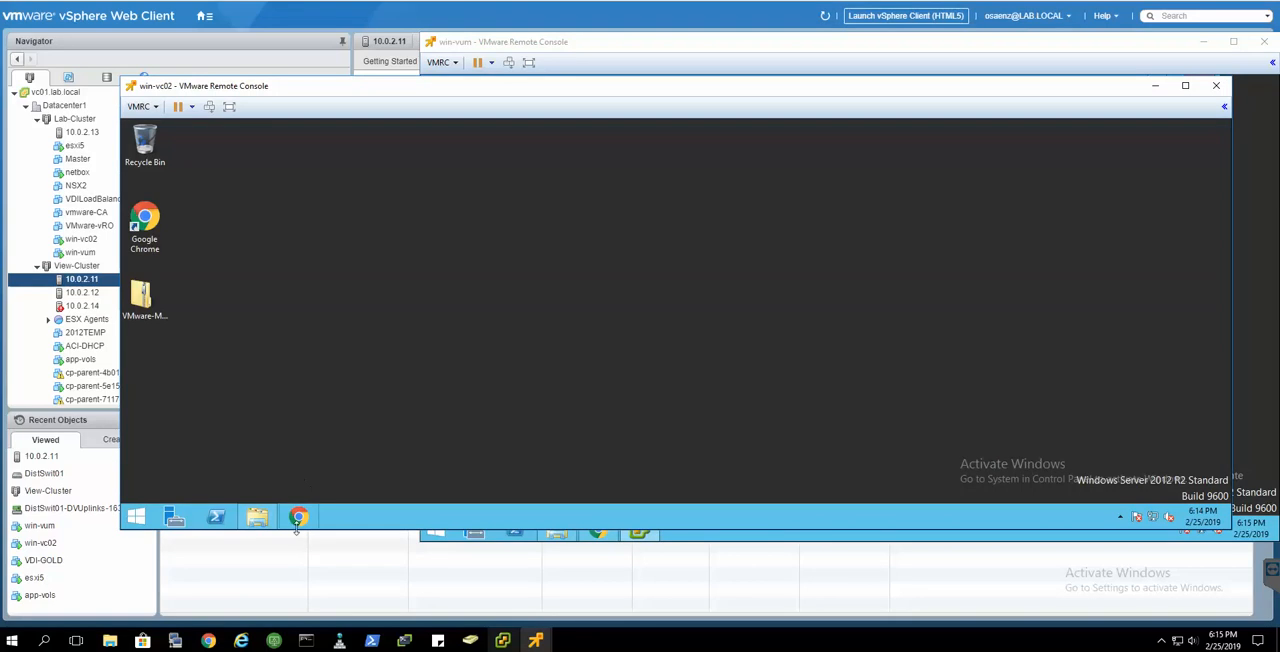
{"action": "left_click", "coordinate": [257, 517]}
{"action": "left_click", "coordinate": [330, 437]}
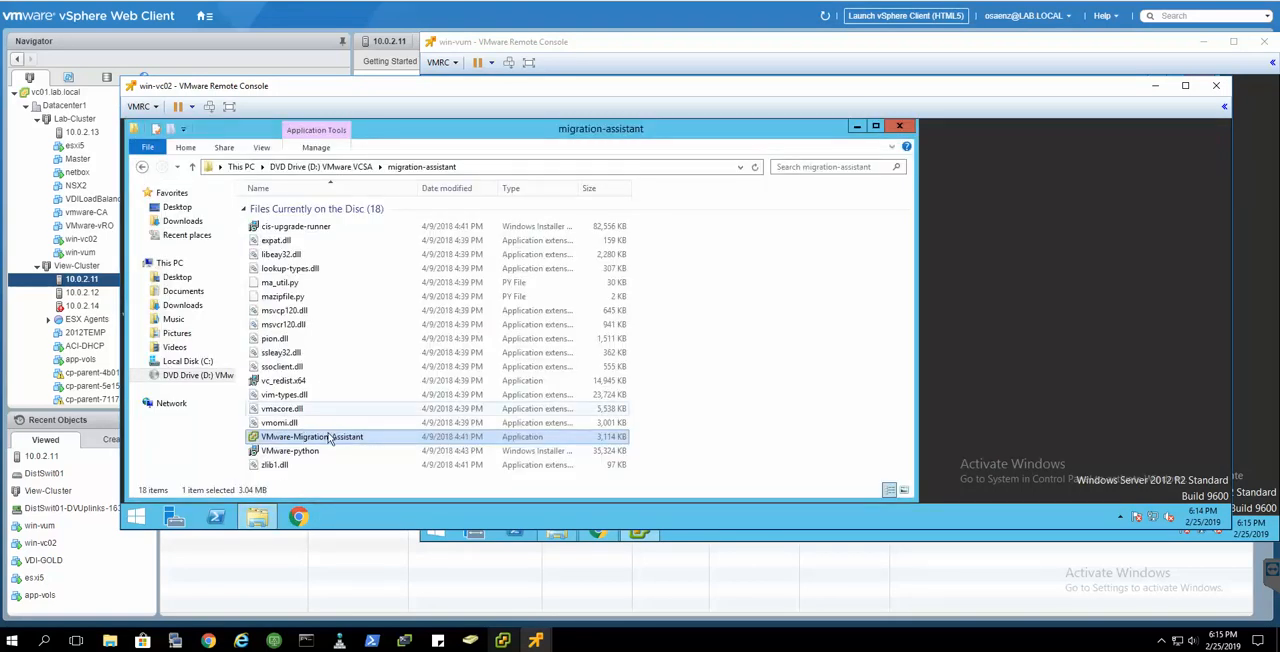
{"action": "double_click", "coordinate": [332, 439]}
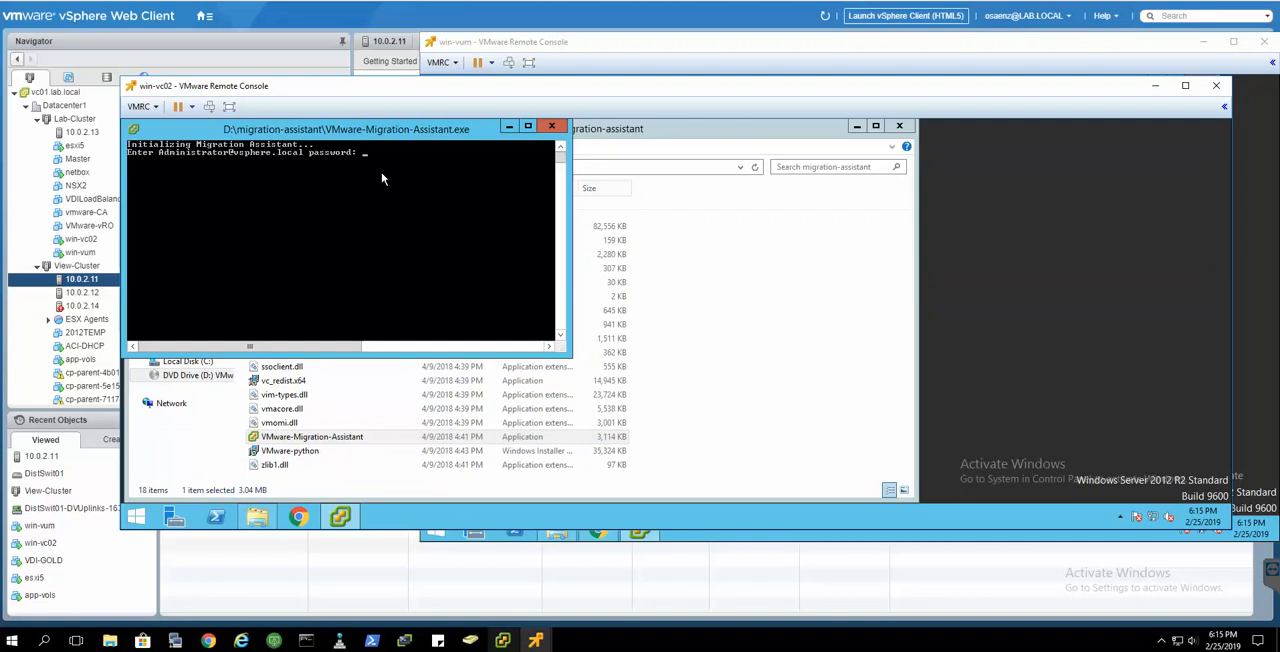
{"action": "type", "text": "**********"}
{"action": "key", "text": "Return"}
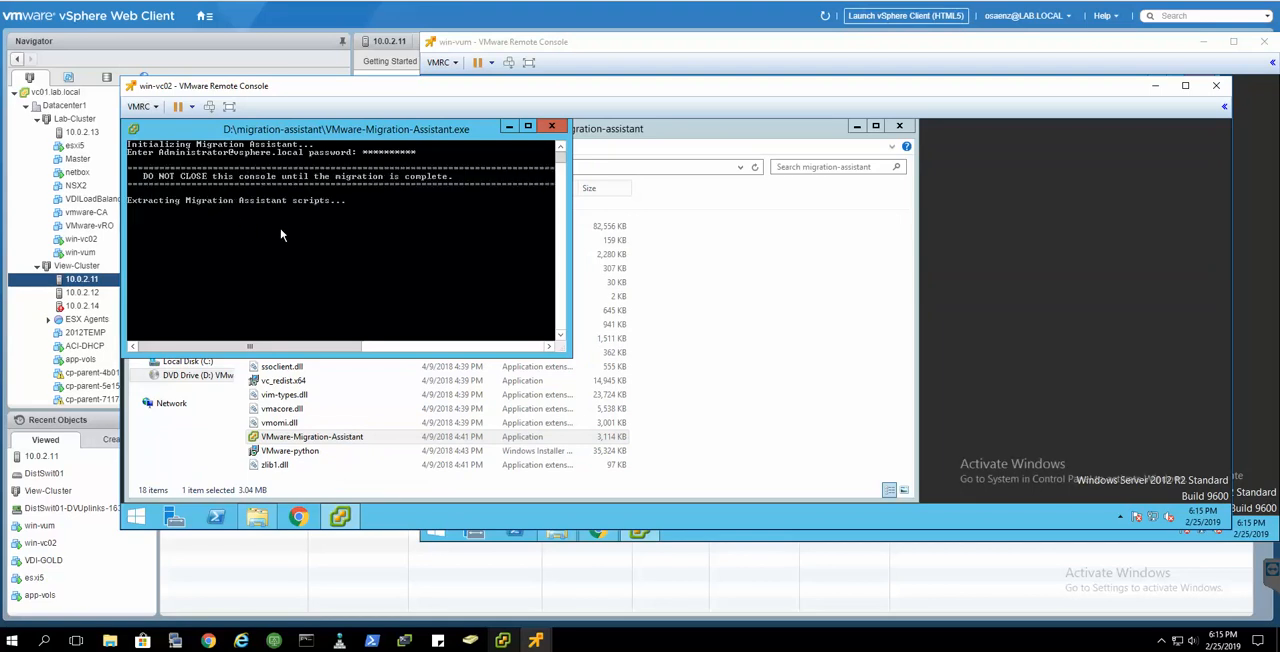
{"action": "left_click", "coordinate": [503, 640]}
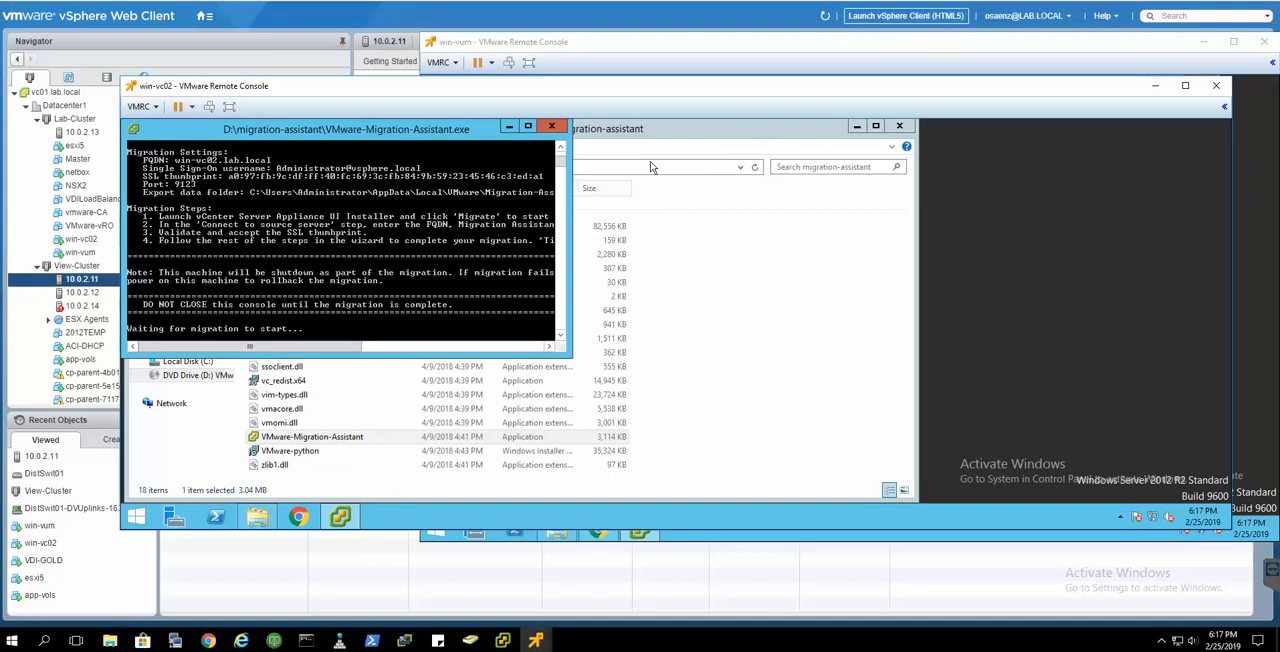
- Launch the installer from the DVD's vcsa-ui-installer\win32 folder on win-vc02 and maximize its window
{"action": "left_click", "coordinate": [715, 437]}
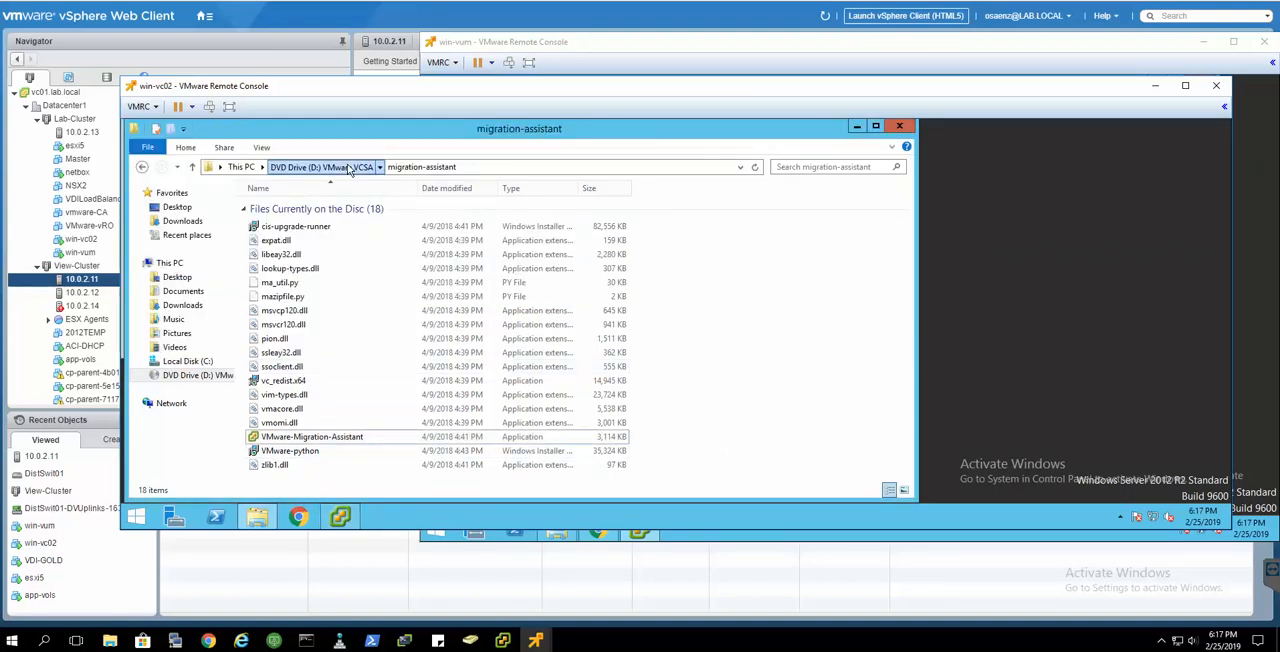
{"action": "left_click", "coordinate": [347, 167]}
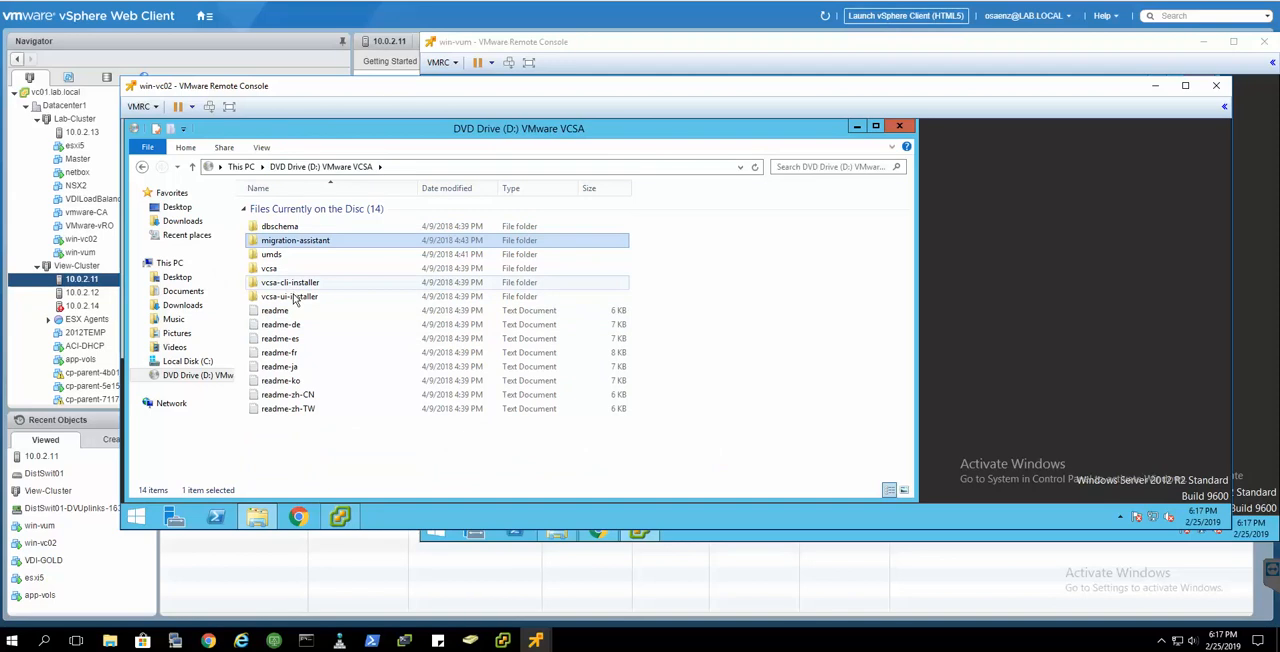
{"action": "double_click", "coordinate": [293, 298]}
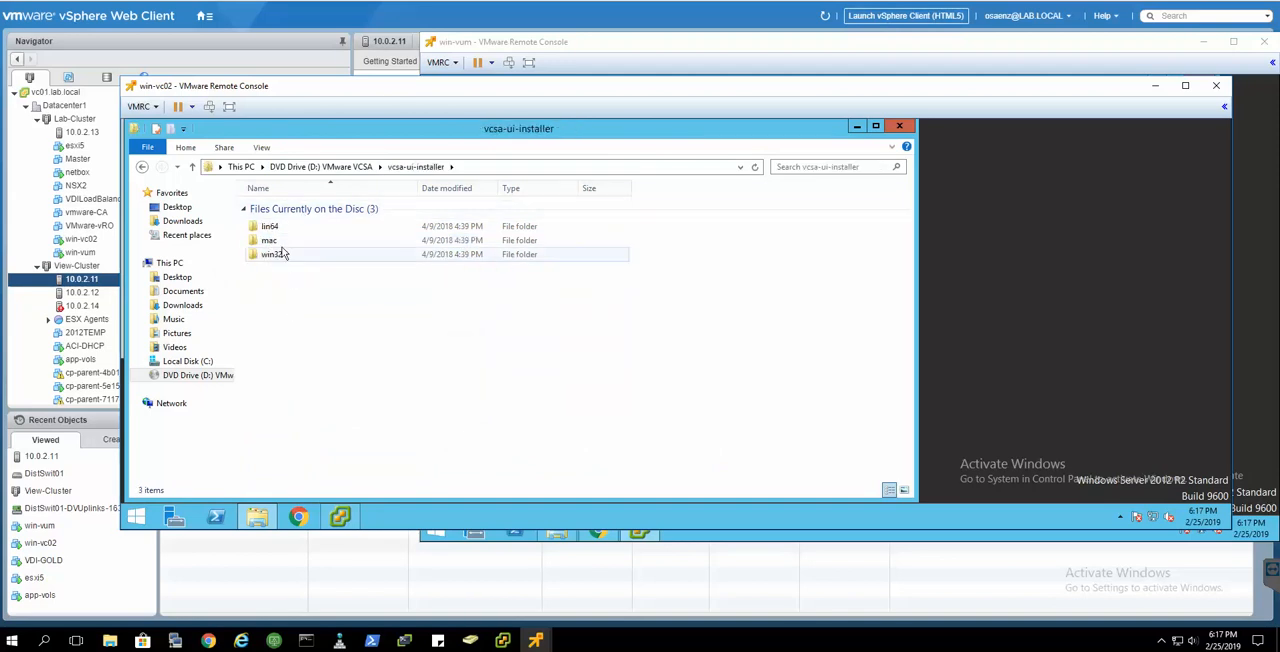
{"action": "double_click", "coordinate": [283, 257]}
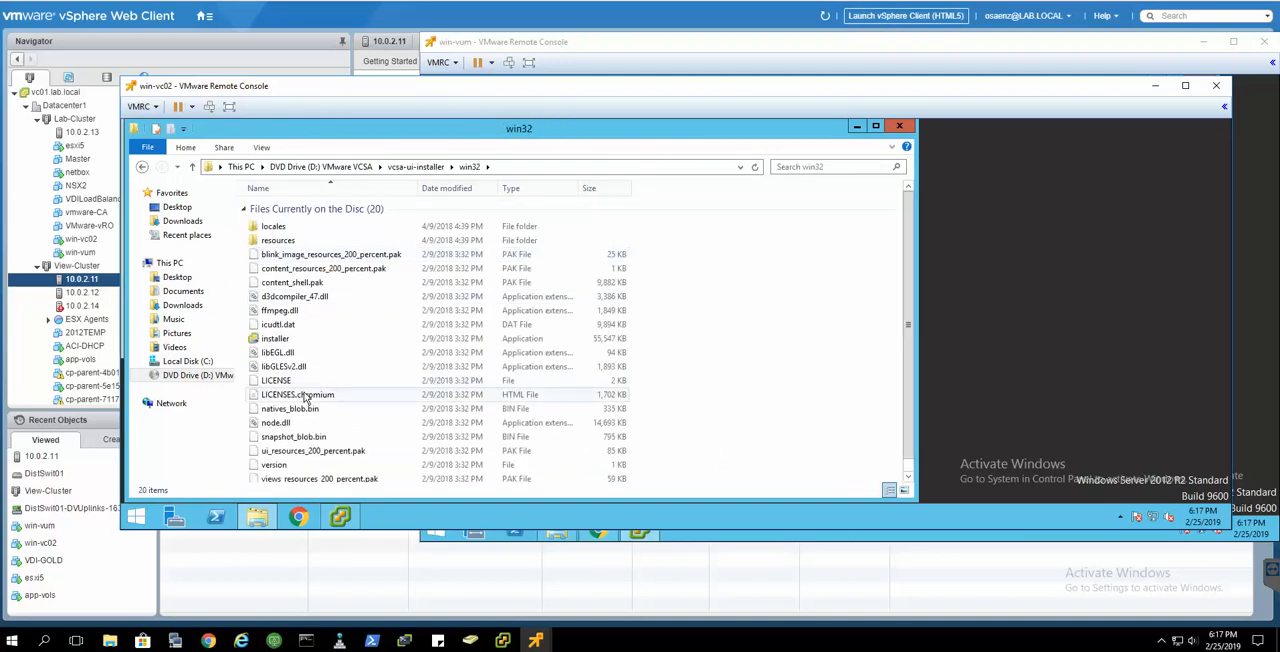
{"action": "scroll", "coordinate": [305, 398], "scroll_direction": "down", "scroll_amount": 1}
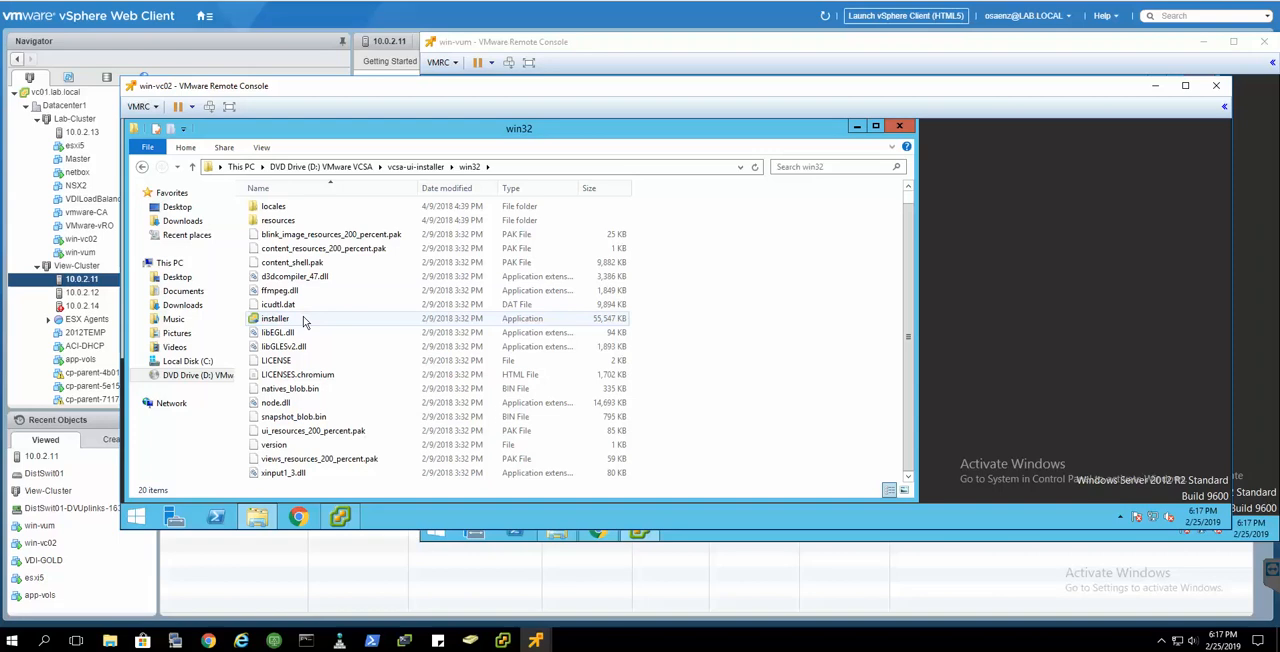
{"action": "left_click", "coordinate": [305, 320]}
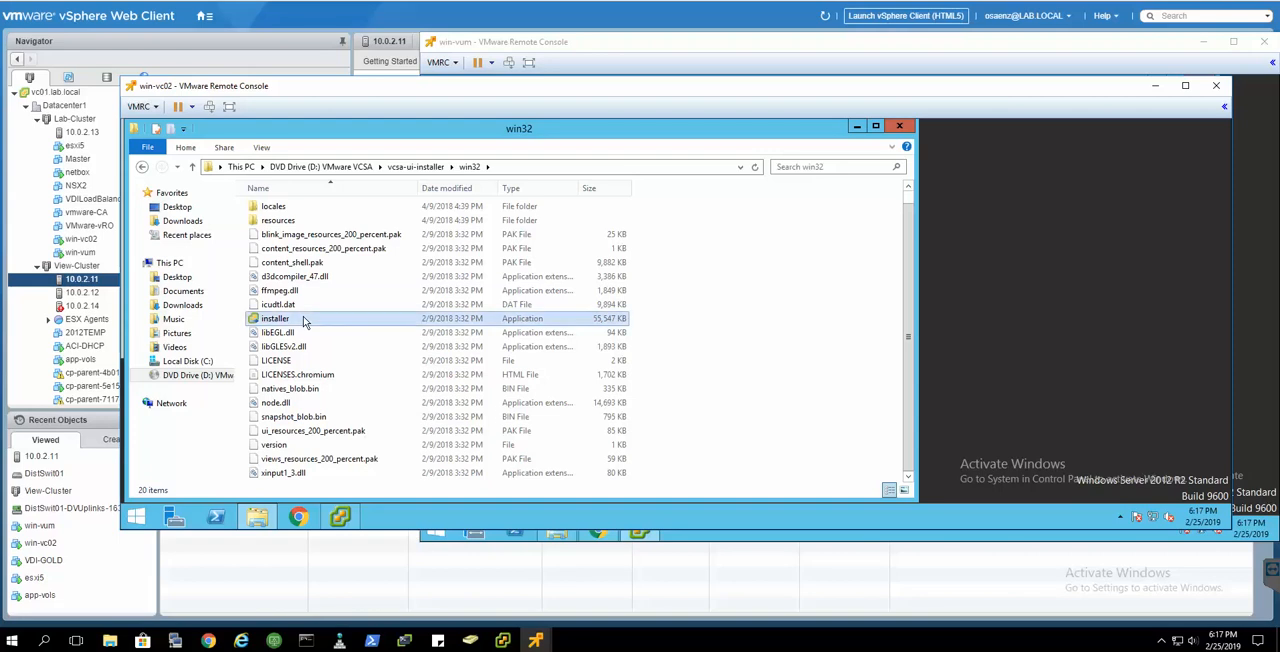
{"action": "left_click", "coordinate": [858, 129]}
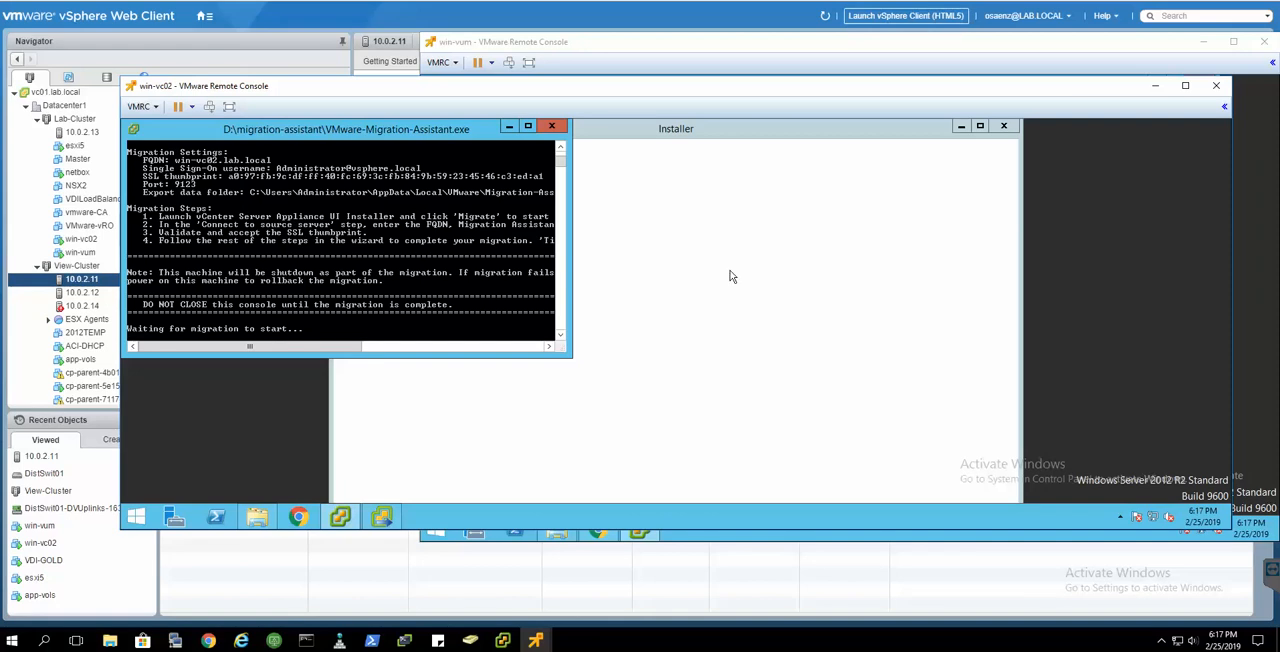
{"action": "double_click", "coordinate": [720, 128]}
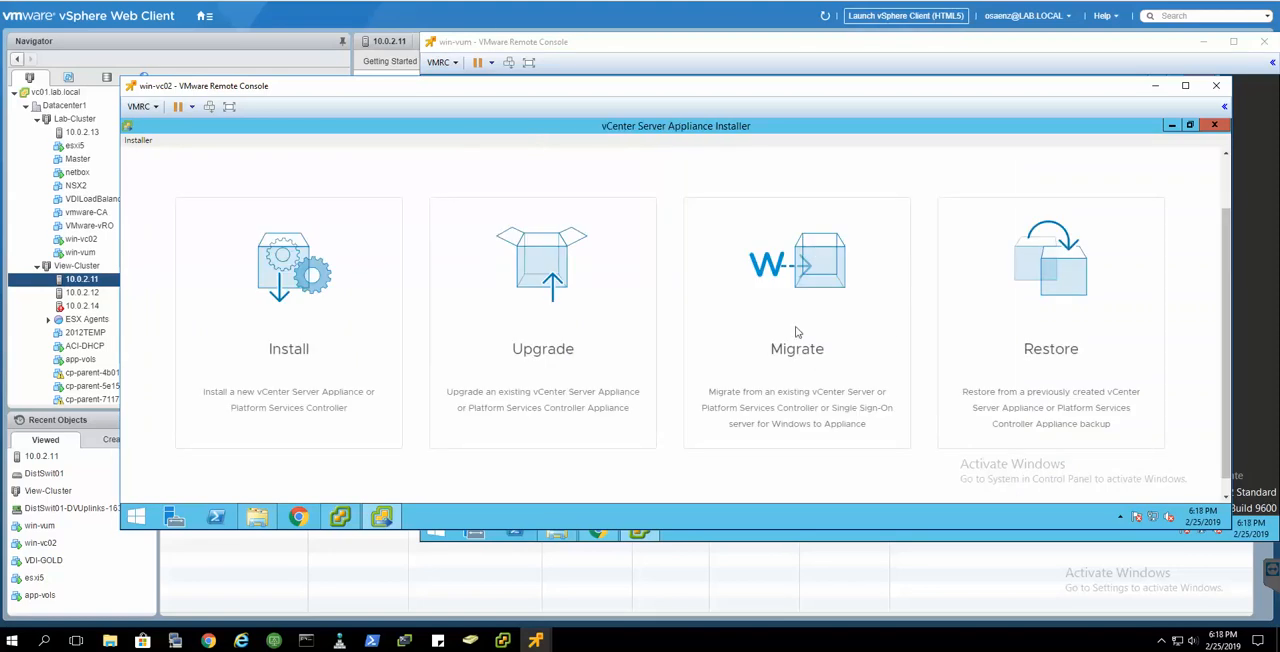
- Start a Migrate deployment in the vCenter Server Appliance Installer and accept the end user license agreement
{"action": "left_click", "coordinate": [811, 265]}
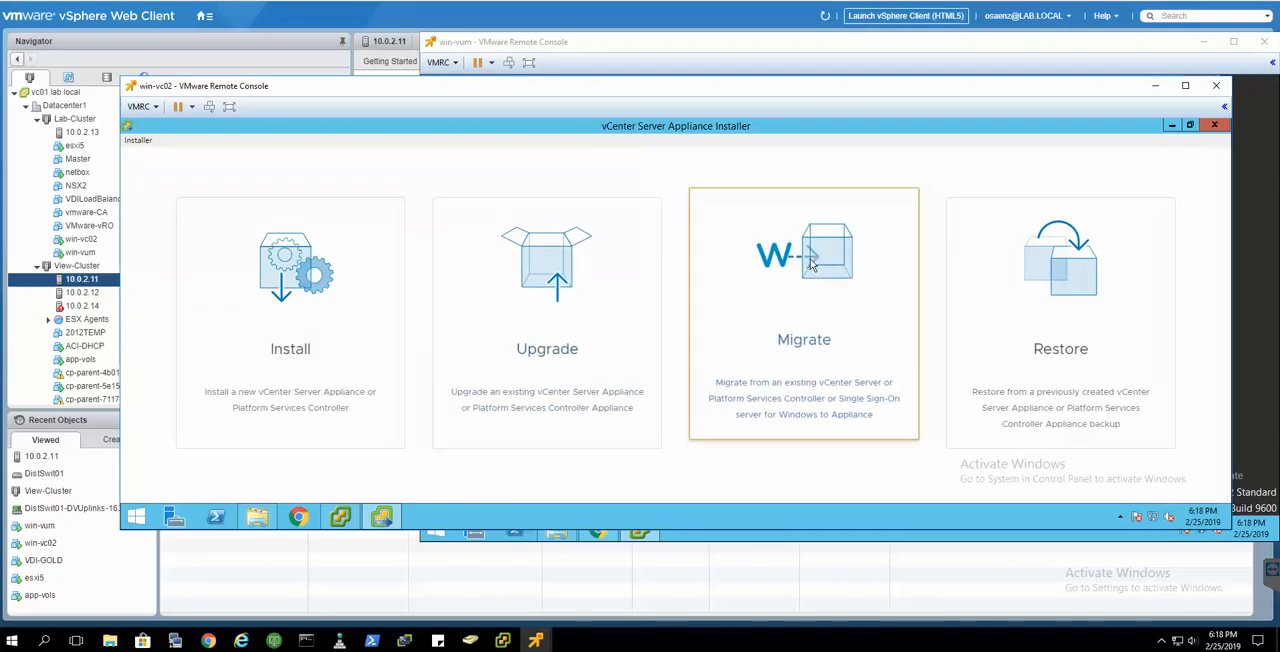
{"action": "scroll", "coordinate": [681, 394], "scroll_direction": "down", "scroll_amount": 1}
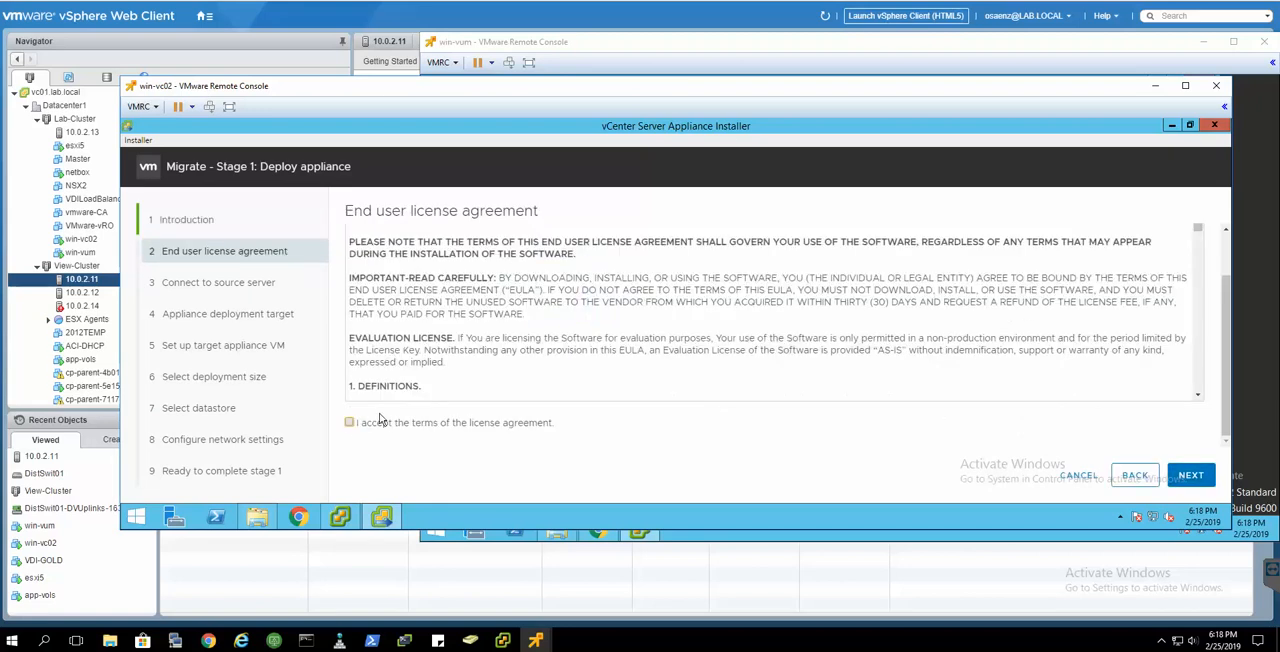
{"action": "left_click", "coordinate": [349, 422]}
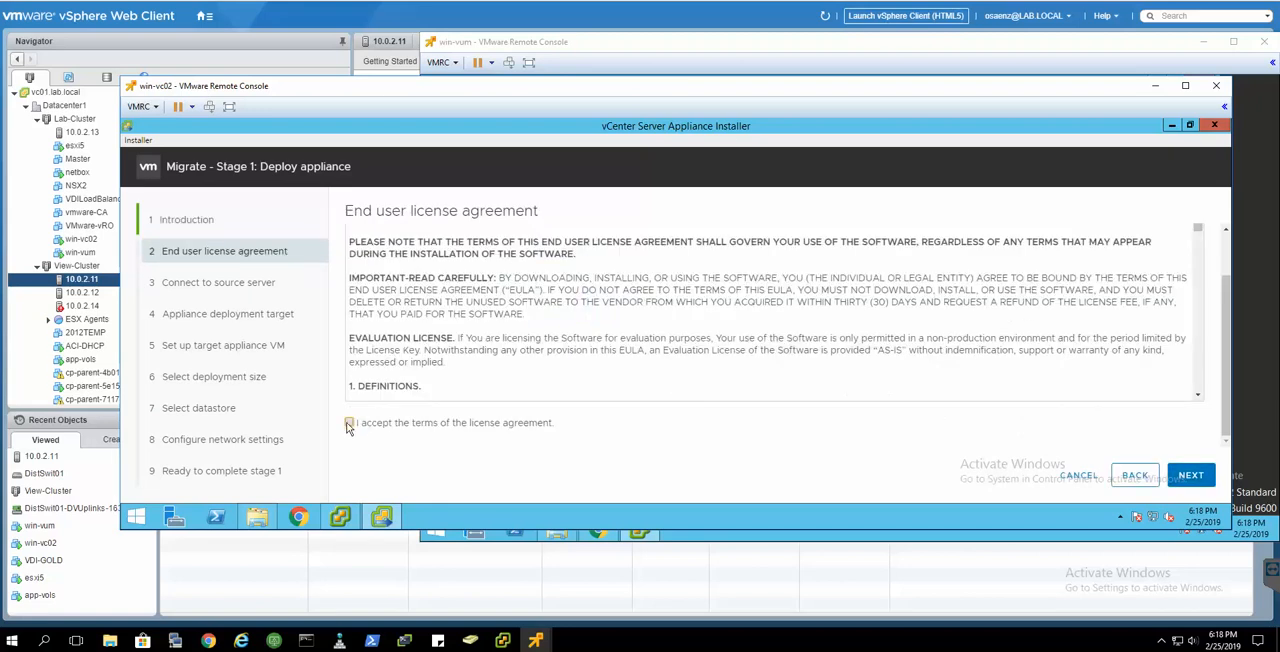
{"action": "left_click", "coordinate": [1194, 476]}
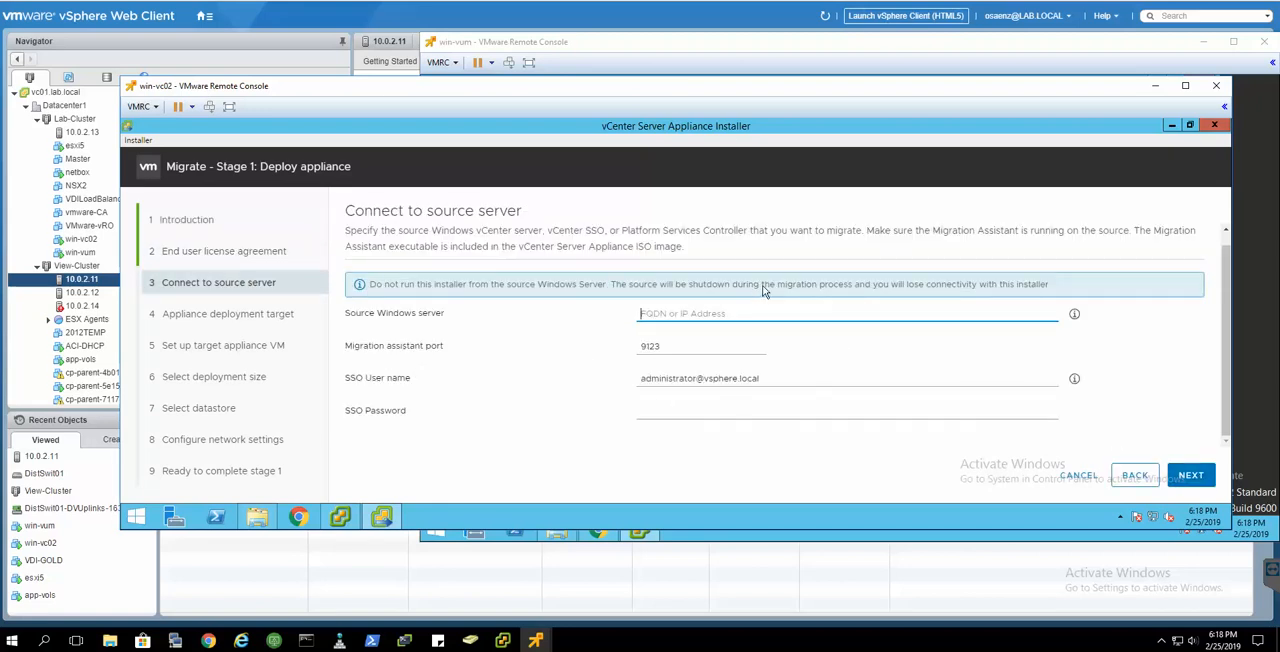
- Set the source Windows server to win-vc02.lab.local
{"action": "left_click", "coordinate": [712, 314]}
{"action": "left_click", "coordinate": [256, 517]}
{"action": "left_click", "coordinate": [256, 517]}
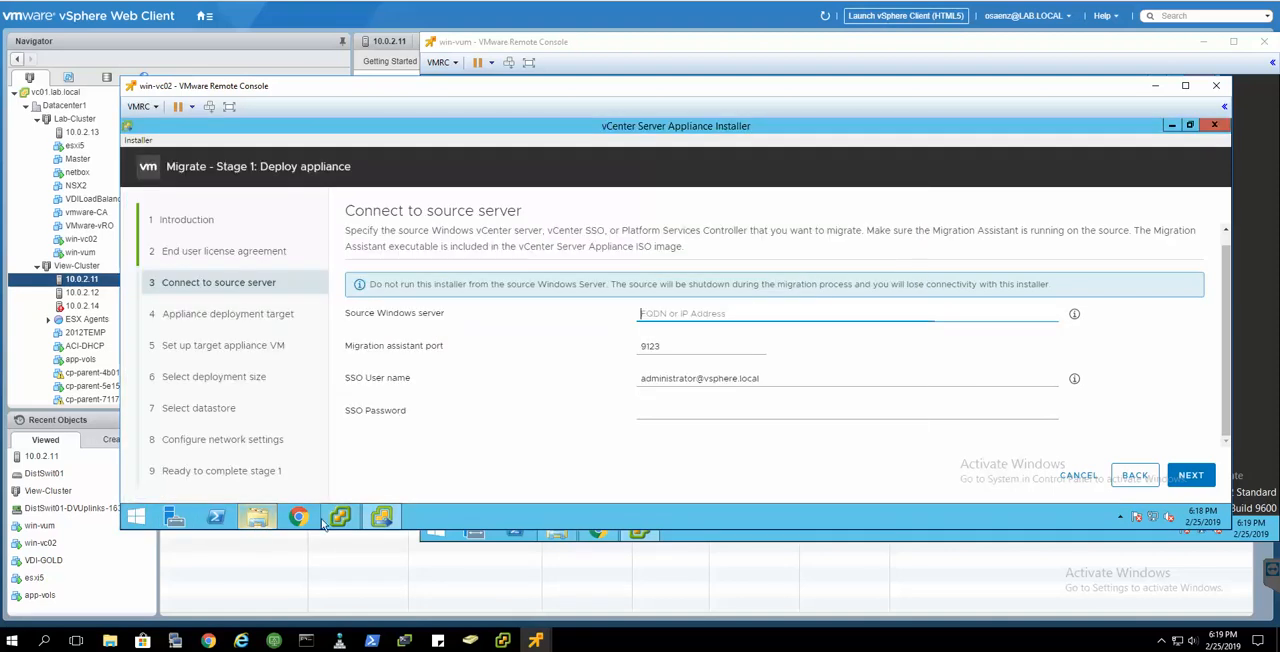
{"action": "type", "text": "win-vc02"}
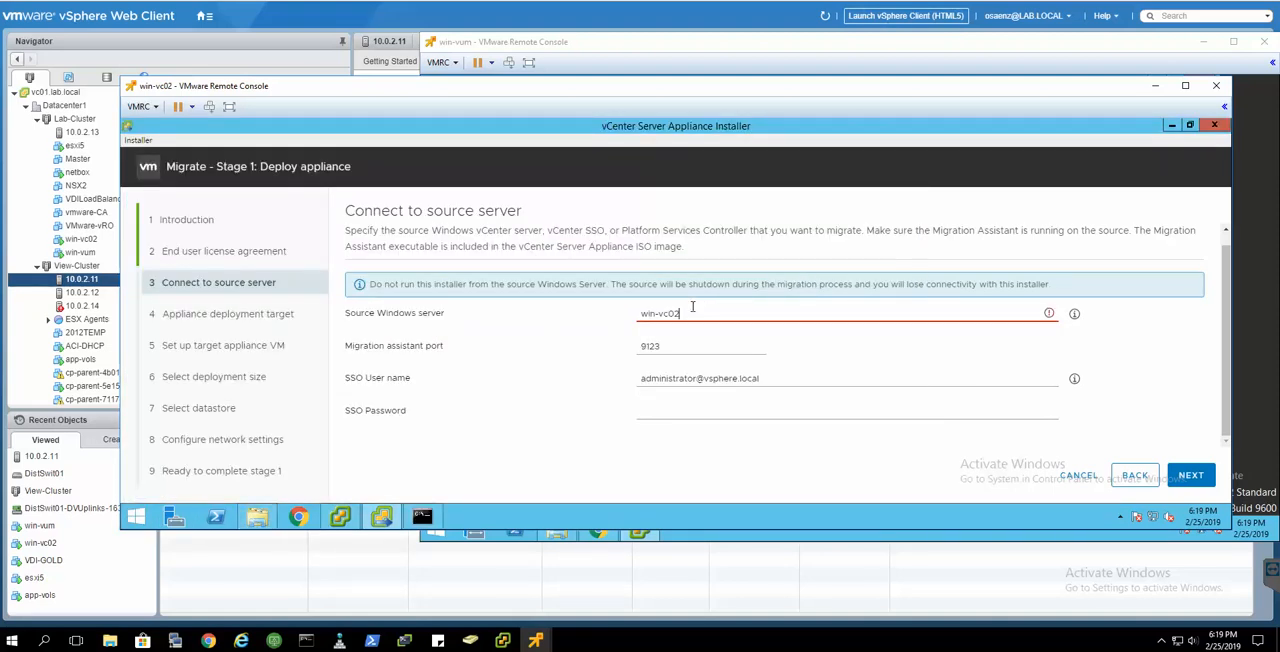
{"action": "type", "text": ".lab.local"}
- Enter the SSO password for the source server and submit the connection details
{"action": "left_click", "coordinate": [778, 414]}
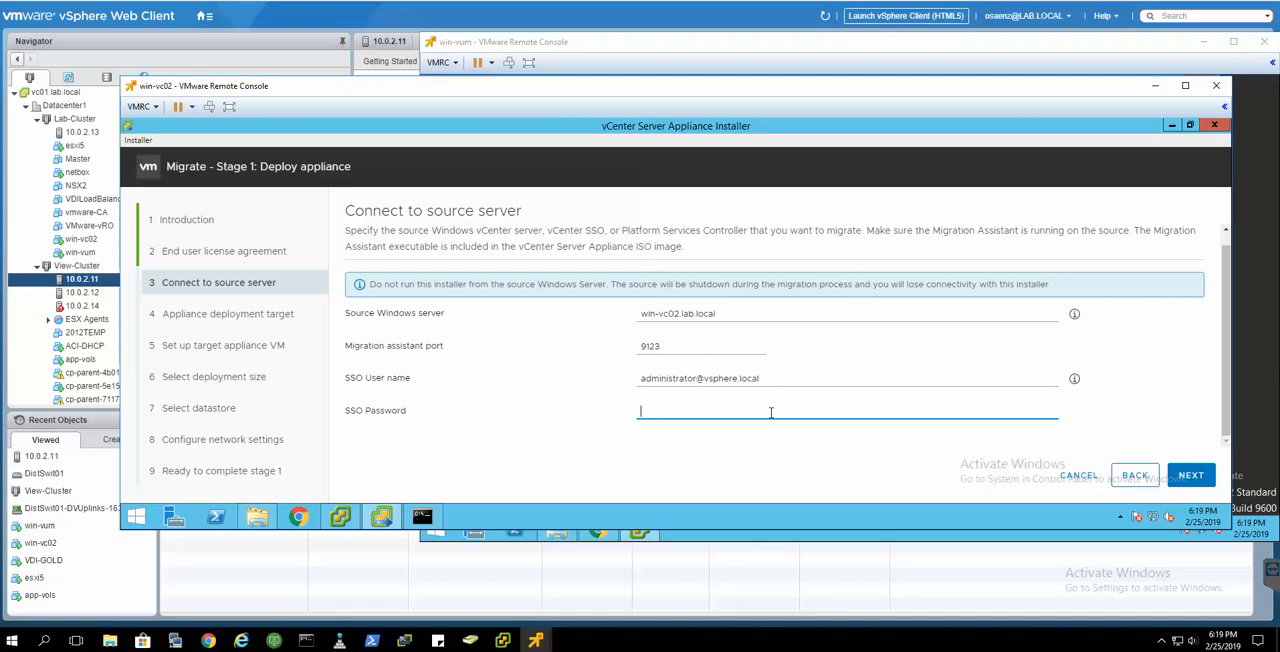
{"action": "type", "text": "VMware1!••"}
{"action": "left_click", "coordinate": [1204, 477]}
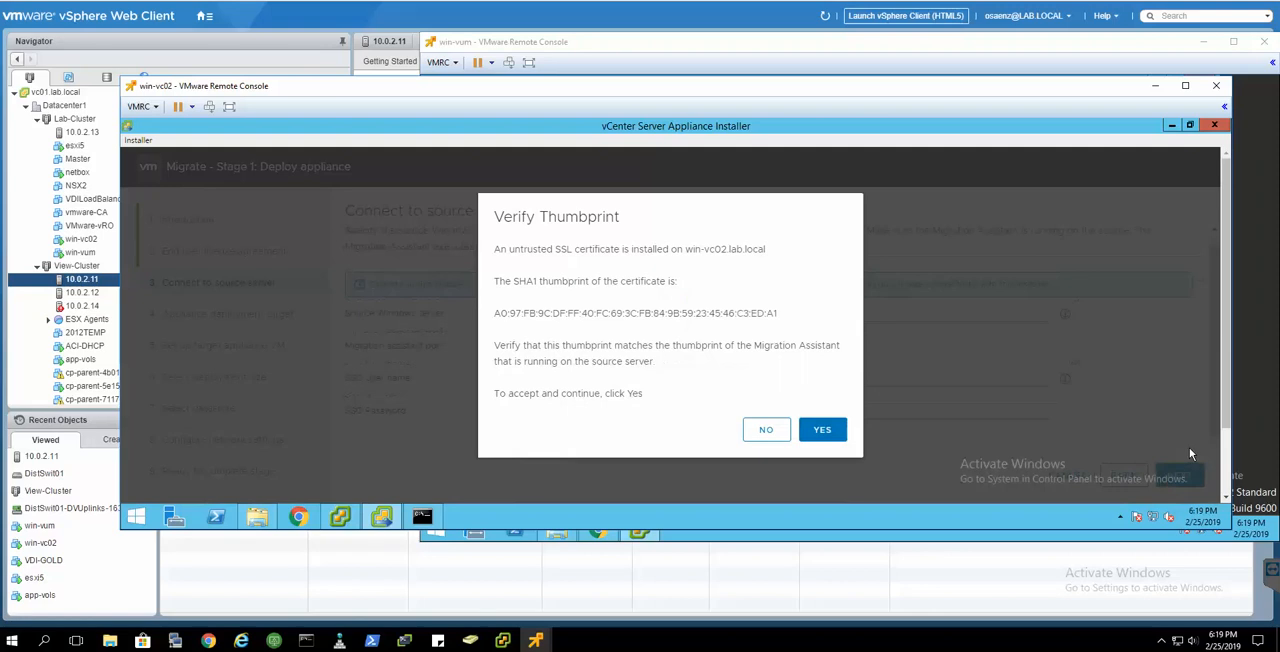
- Accept the source server's certificate thumbprint and set the appliance deployment target to ESXi host 10.0.2.13
{"action": "left_click", "coordinate": [822, 432]}
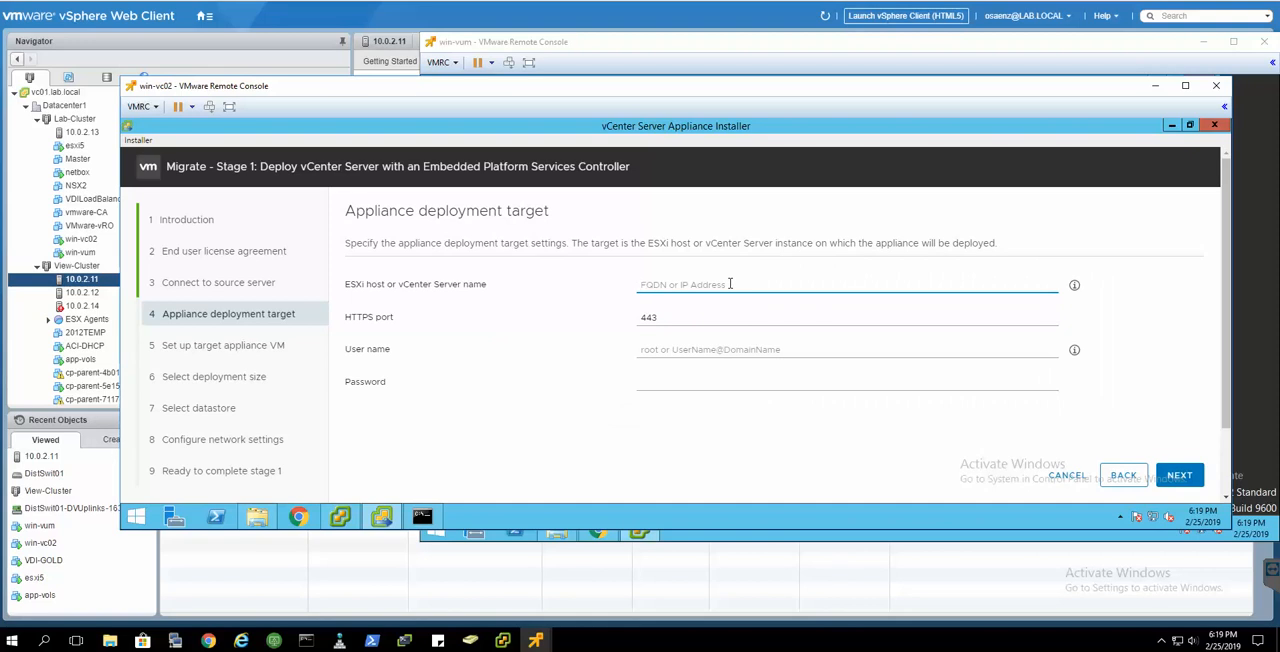
{"action": "type", "text": "10"}
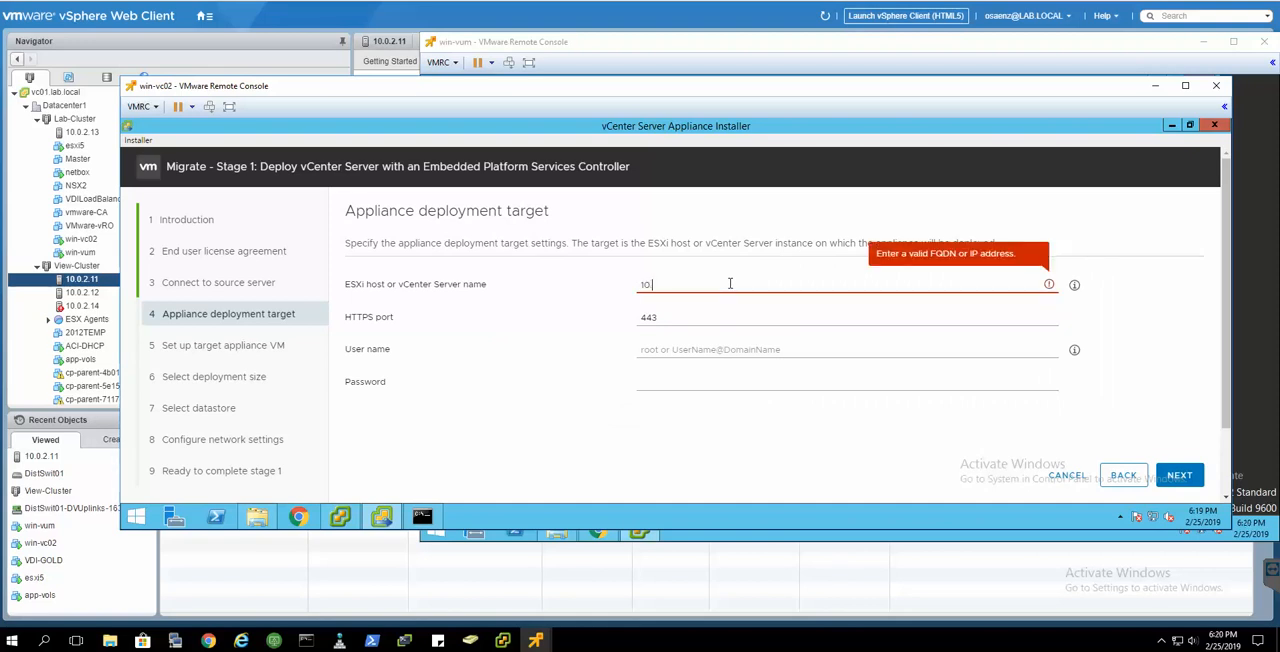
{"action": "type", "text": ".0.2.13"}
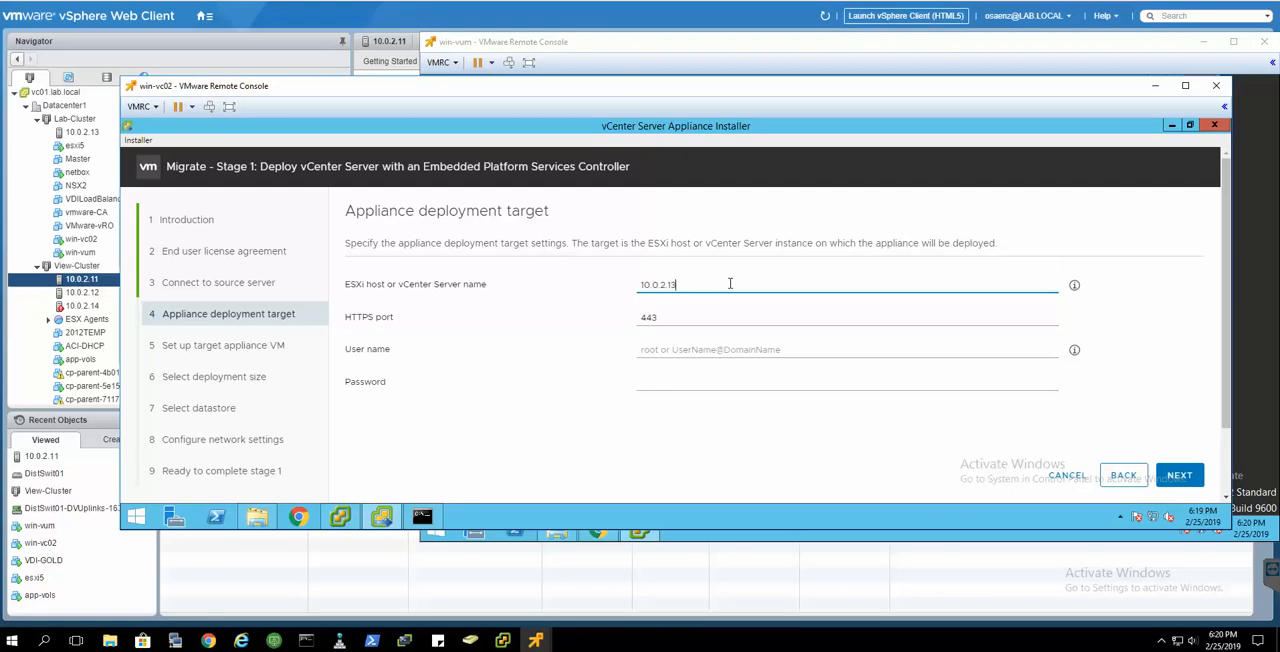
- Enter the user name root and its password for the target host and submit the deployment target details
{"action": "left_click", "coordinate": [717, 350]}
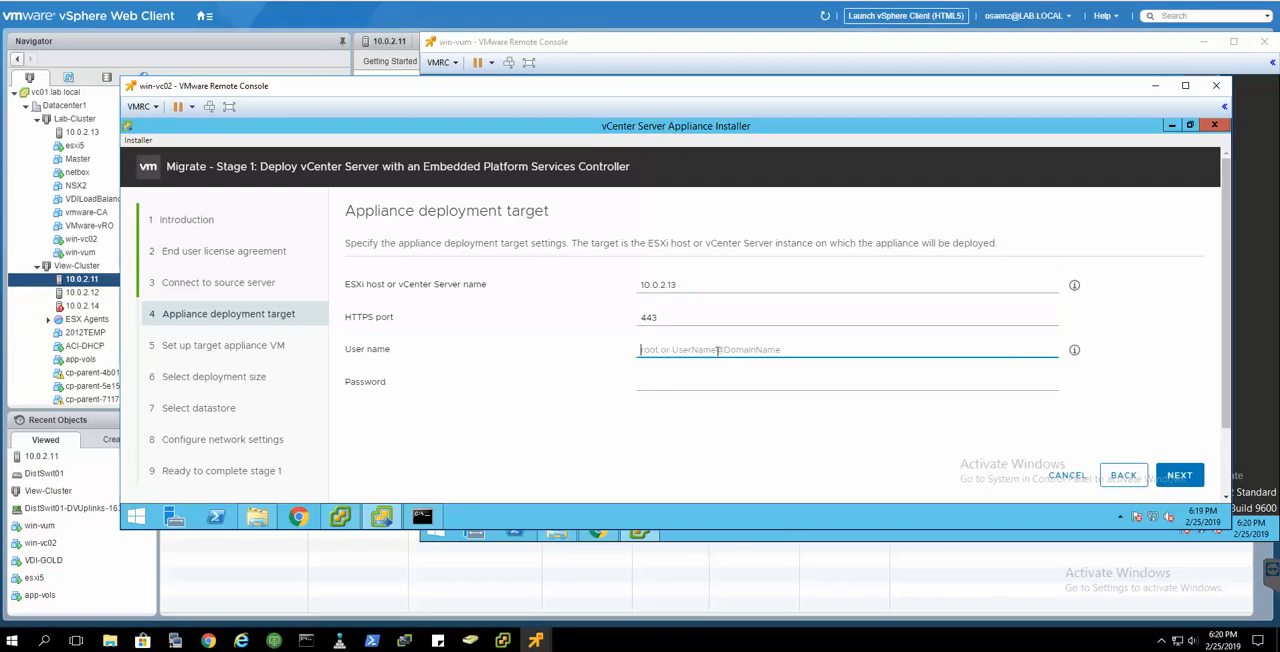
{"action": "type", "text": "root"}
{"action": "key", "text": "Tab"}
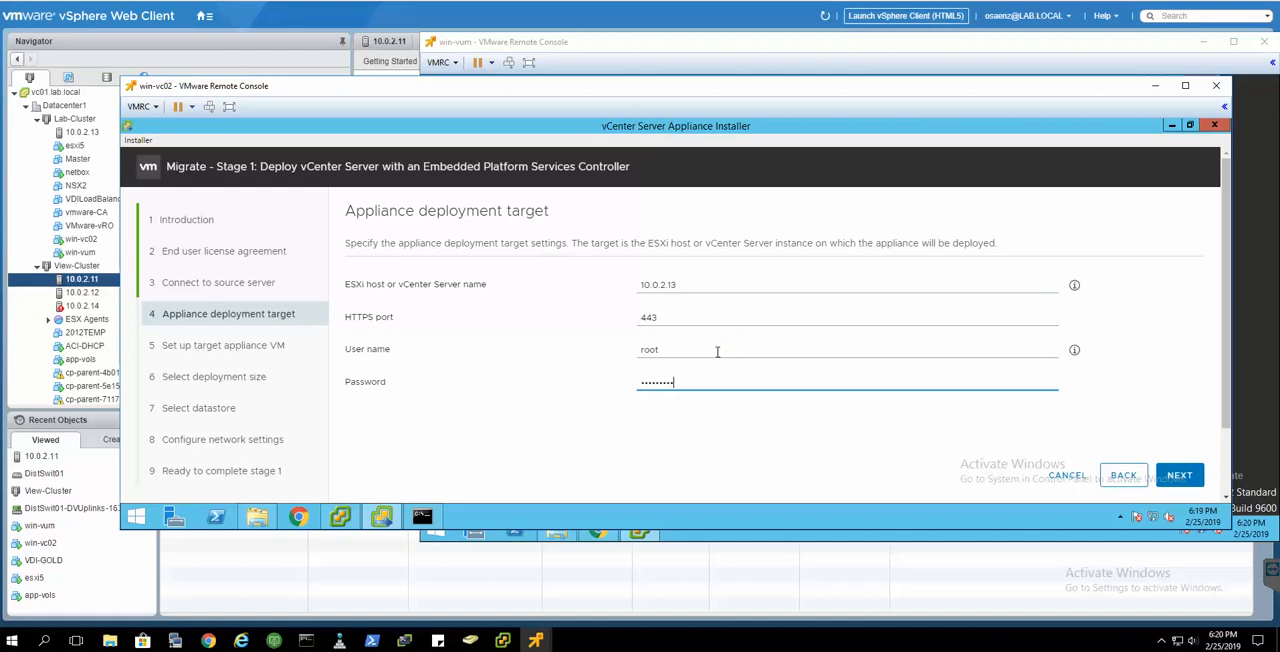
{"action": "left_click", "coordinate": [1178, 475]}
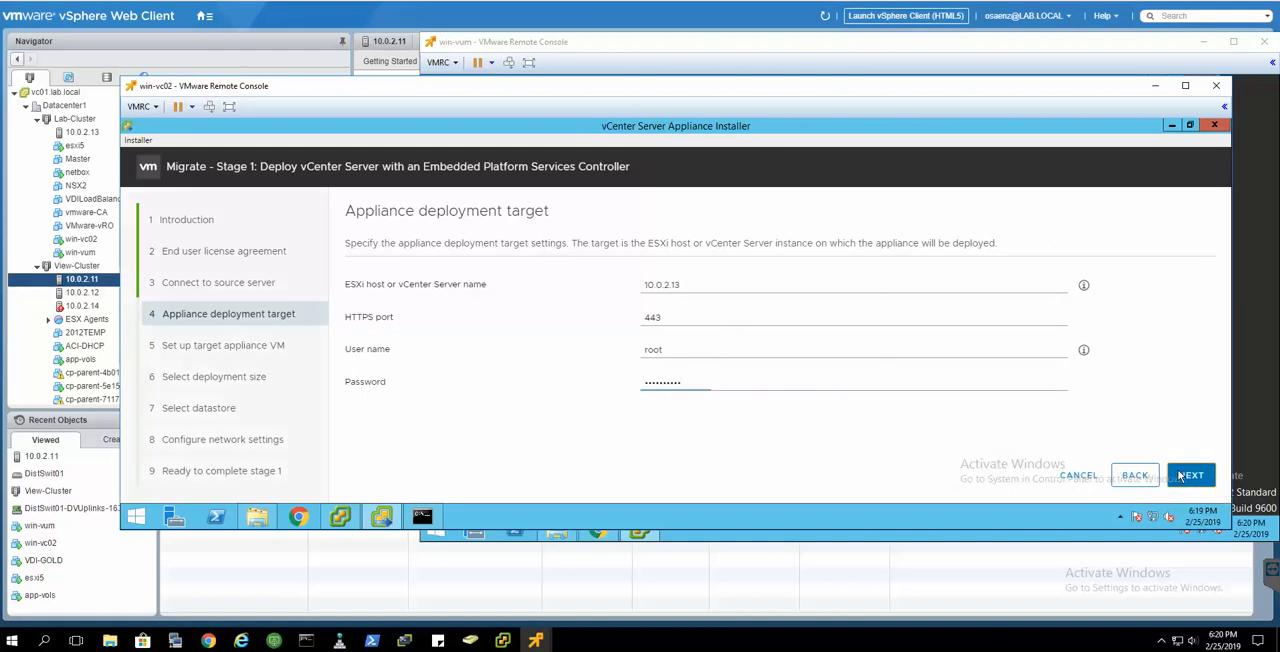
{"action": "left_click", "coordinate": [843, 424]}
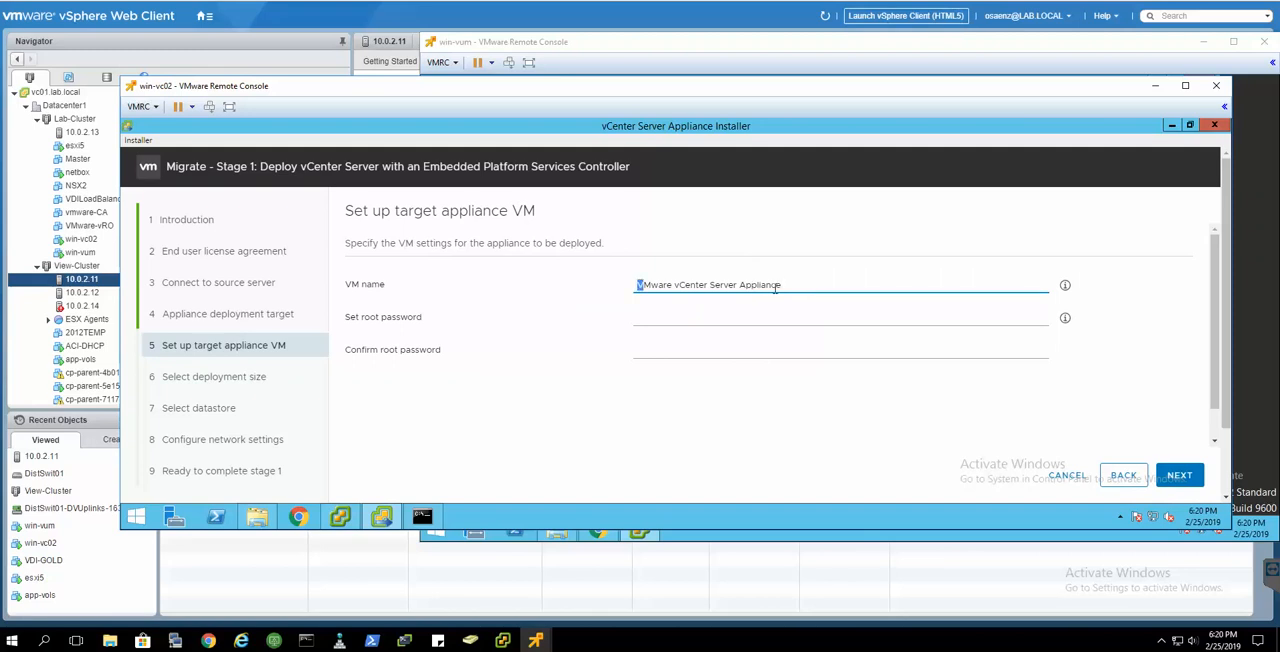
- Name the target appliance VM vcsa-migrated
{"action": "left_click_drag", "start_coordinate": [775, 288], "coordinate": [788, 288]}
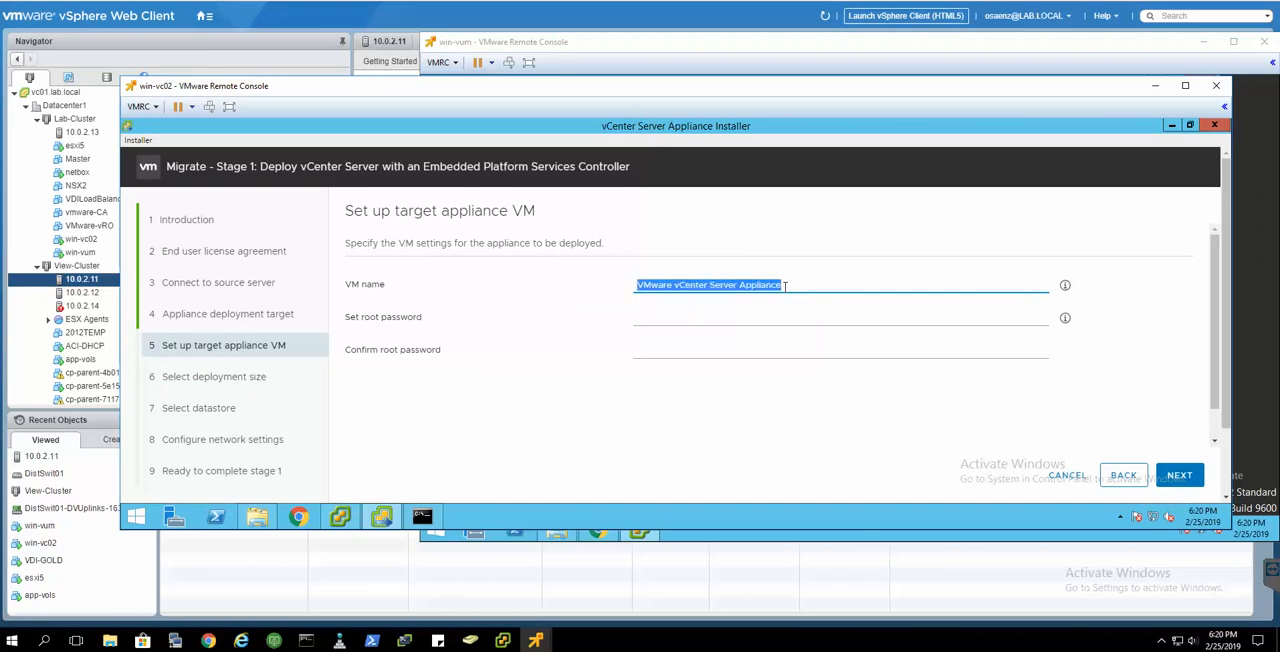
{"action": "type", "text": "vc"}
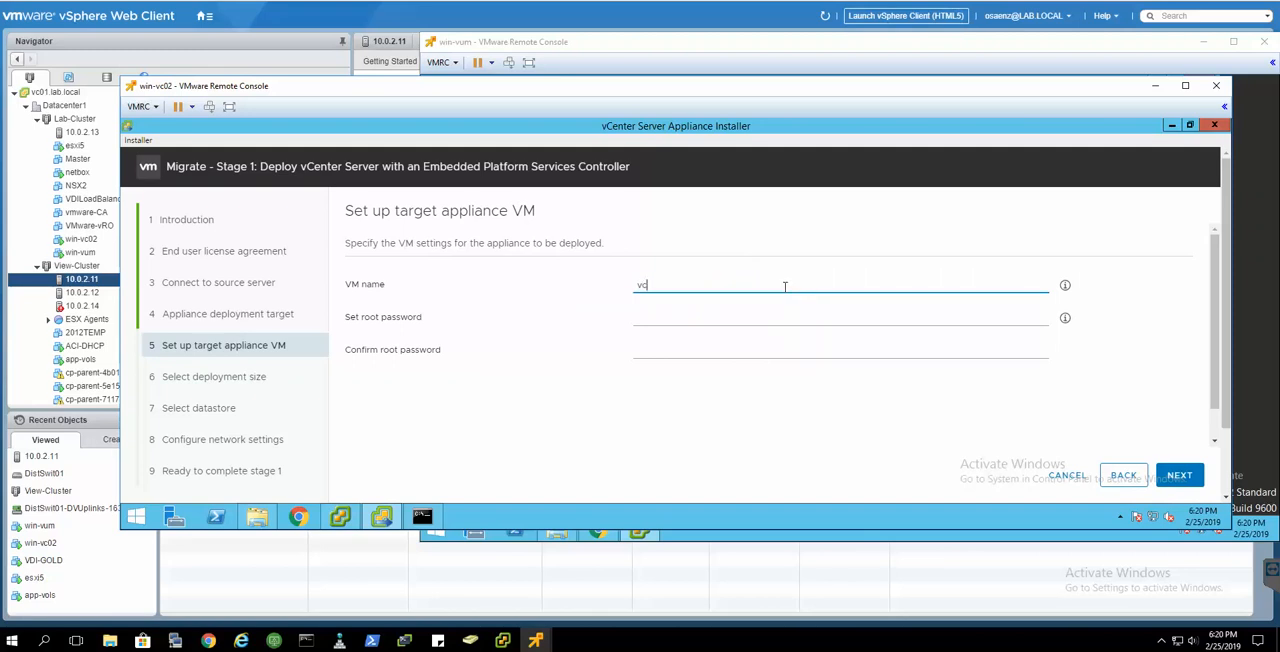
{"action": "type", "text": "sa-migrat"}
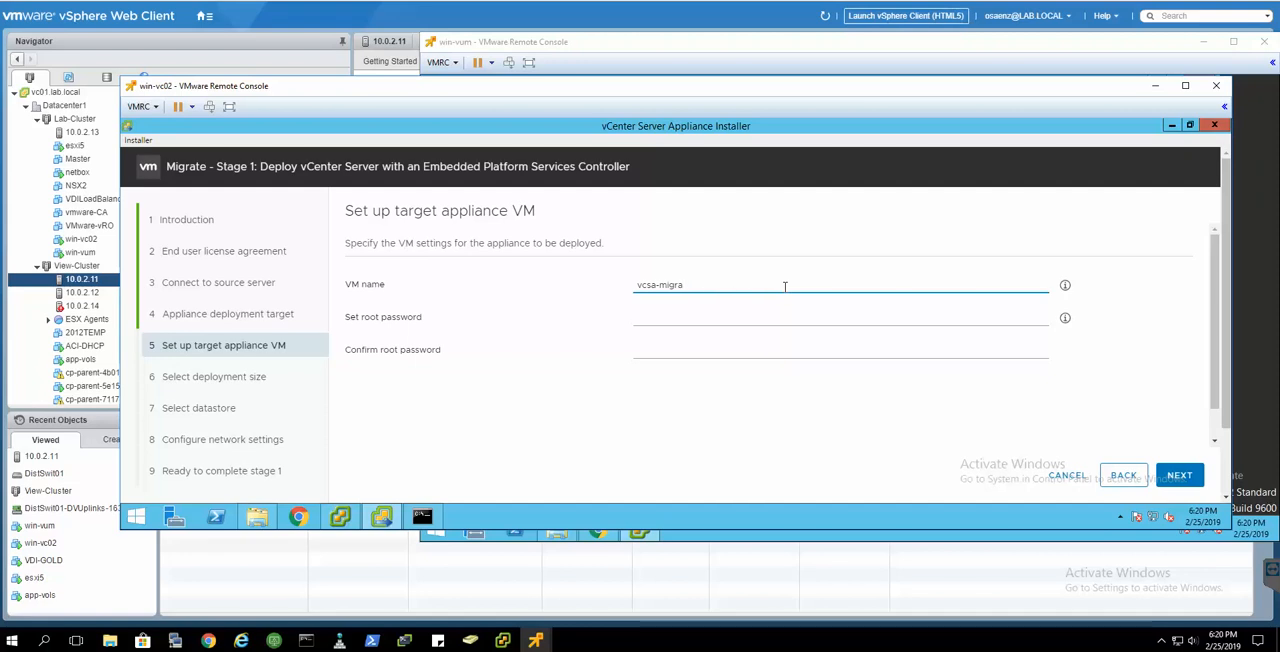
{"action": "type", "text": "ted"}
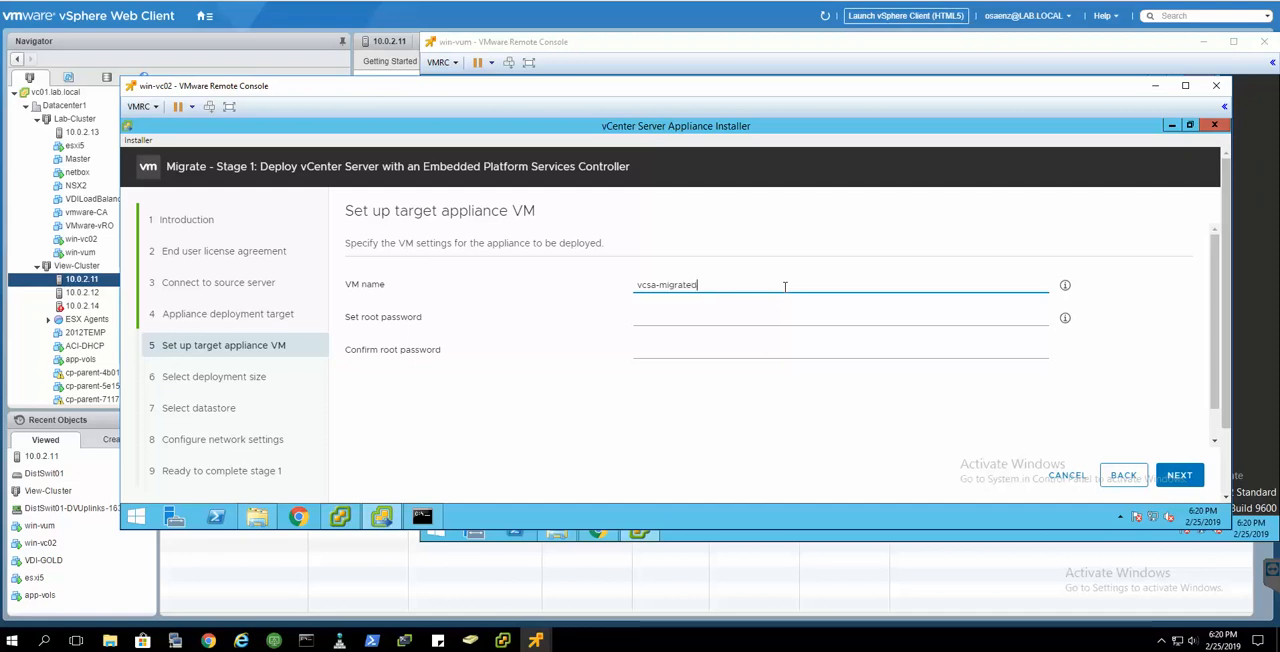
- Enter and confirm the appliance's root password, and proceed to the deployment size
{"action": "left_click", "coordinate": [731, 318]}
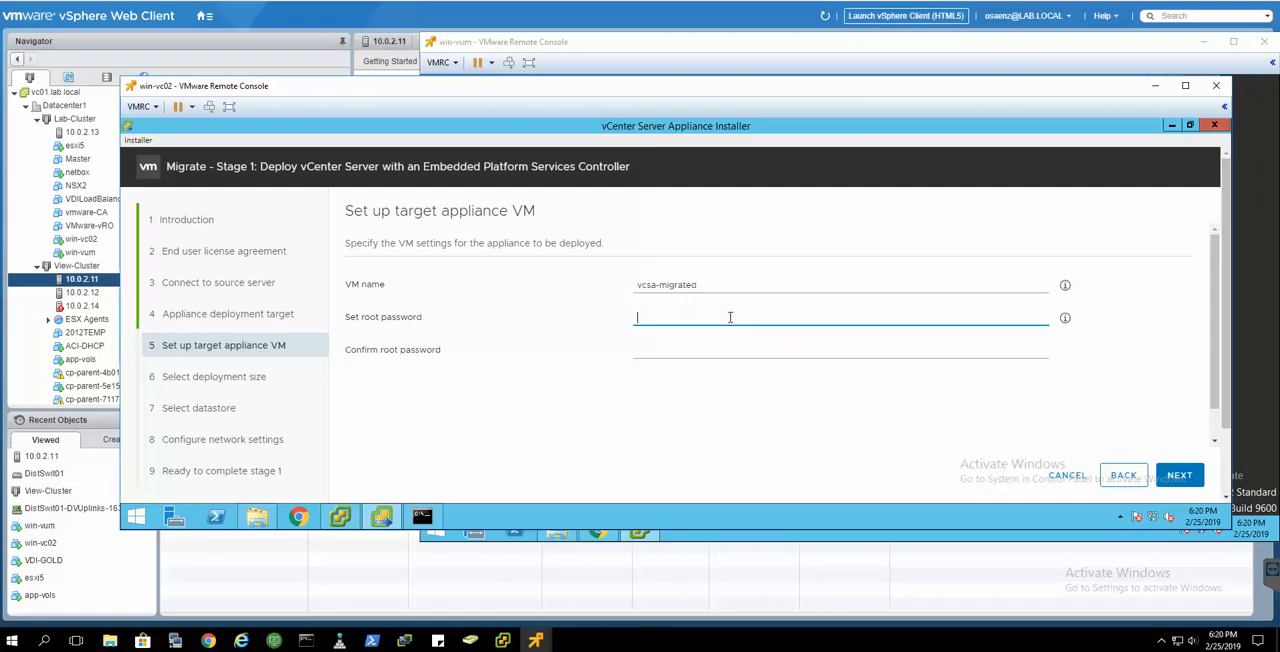
{"action": "type", "text": "VMware123!"}
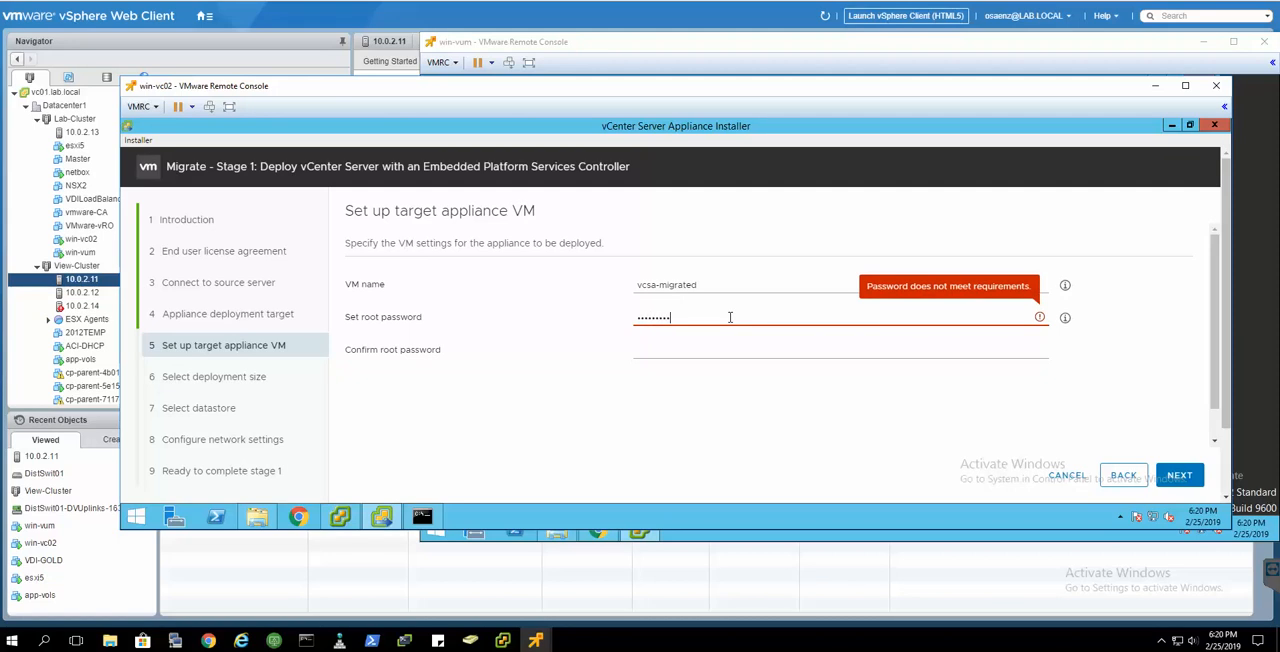
{"action": "key", "text": "Tab"}
{"action": "type", "text": "VMware123!"}
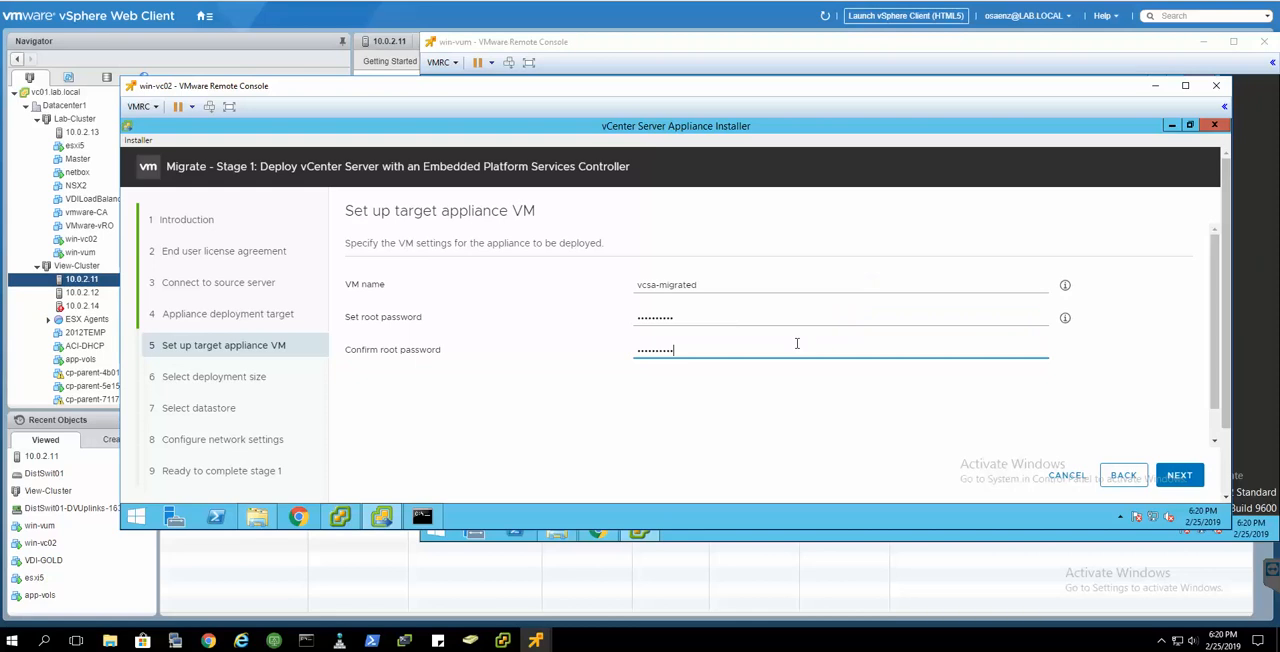
{"action": "left_click", "coordinate": [1180, 475]}
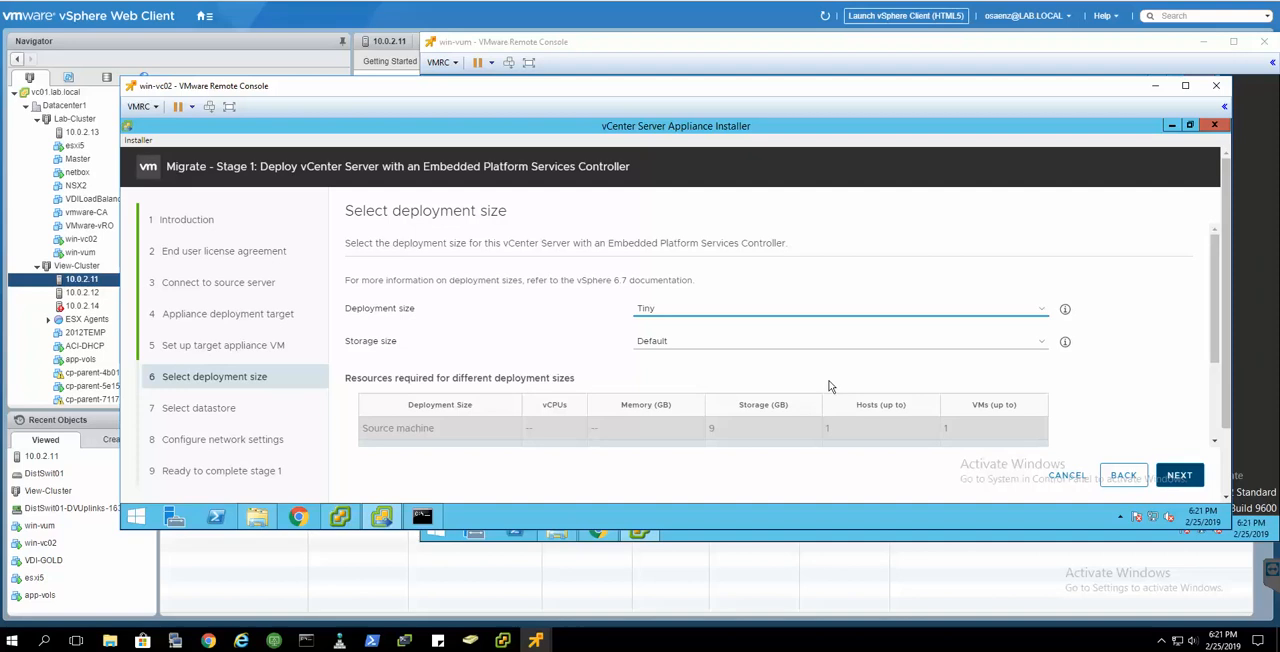
- Review the deployment size requirements and accept the Tiny size with Default storage
{"action": "scroll", "coordinate": [837, 365], "scroll_direction": "down", "scroll_amount": 3}
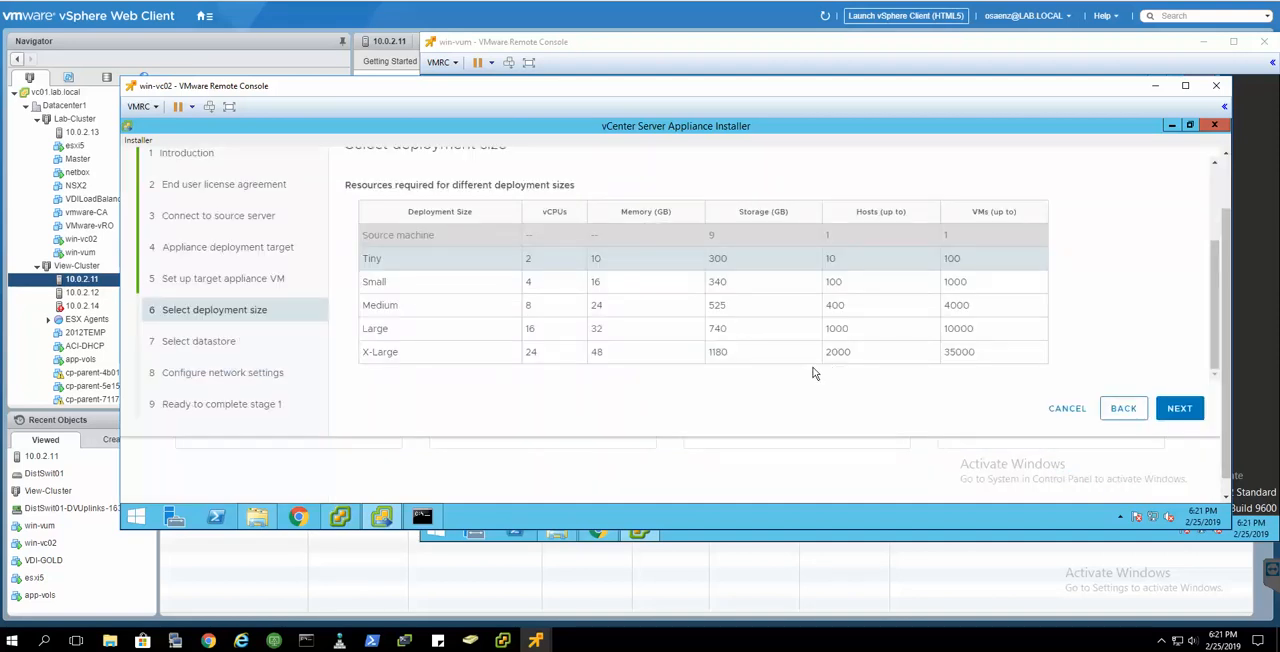
{"action": "left_click", "coordinate": [1176, 406]}
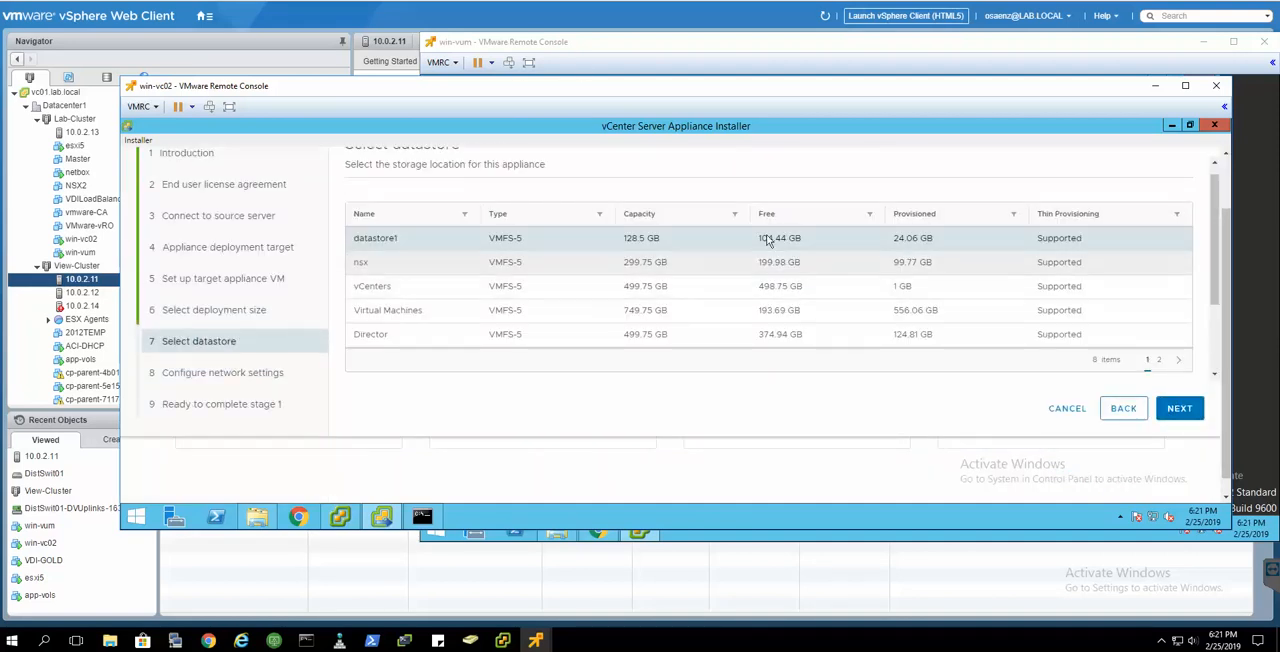
- Try to use the Virtual Machines datastore as the appliance's storage location
{"action": "left_click", "coordinate": [843, 322]}
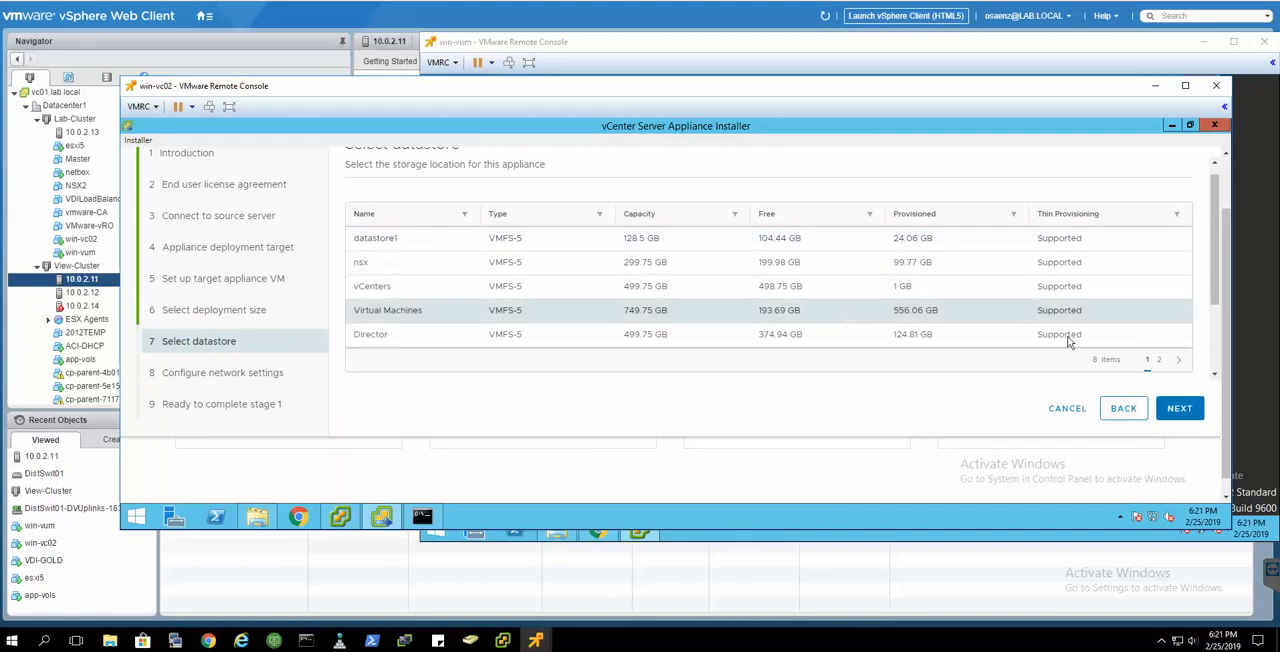
{"action": "left_click", "coordinate": [1180, 410]}
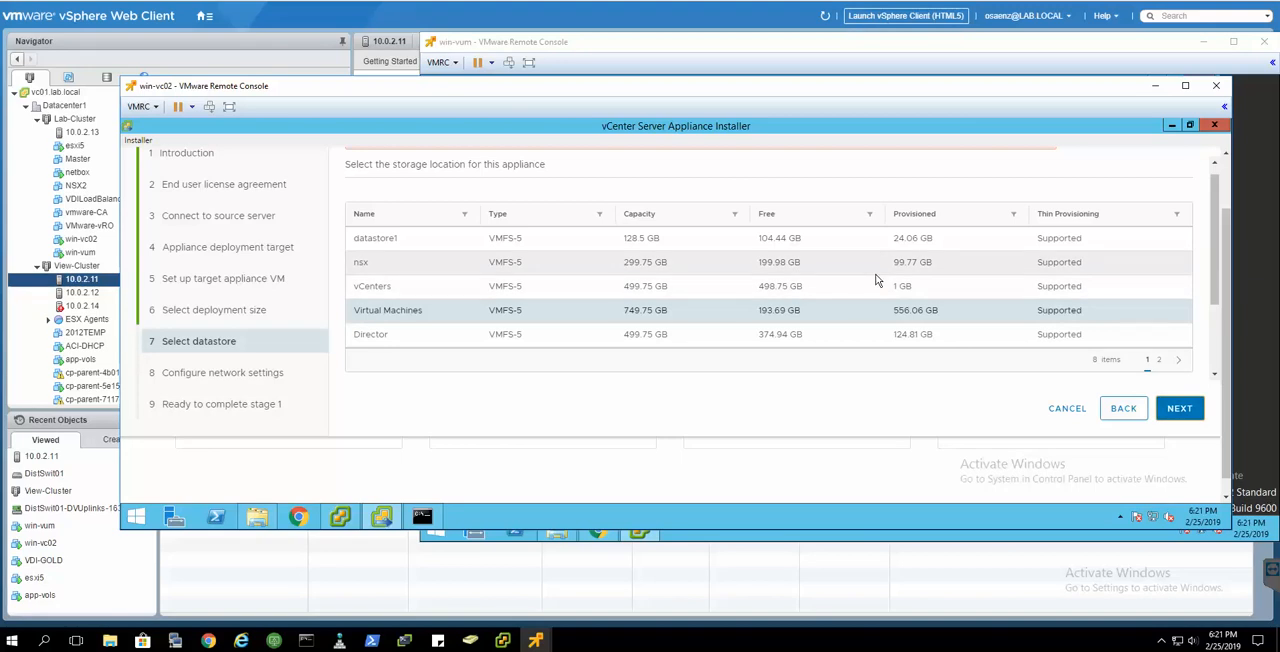
{"action": "scroll", "coordinate": [875, 281], "scroll_direction": "up", "scroll_amount": 2}
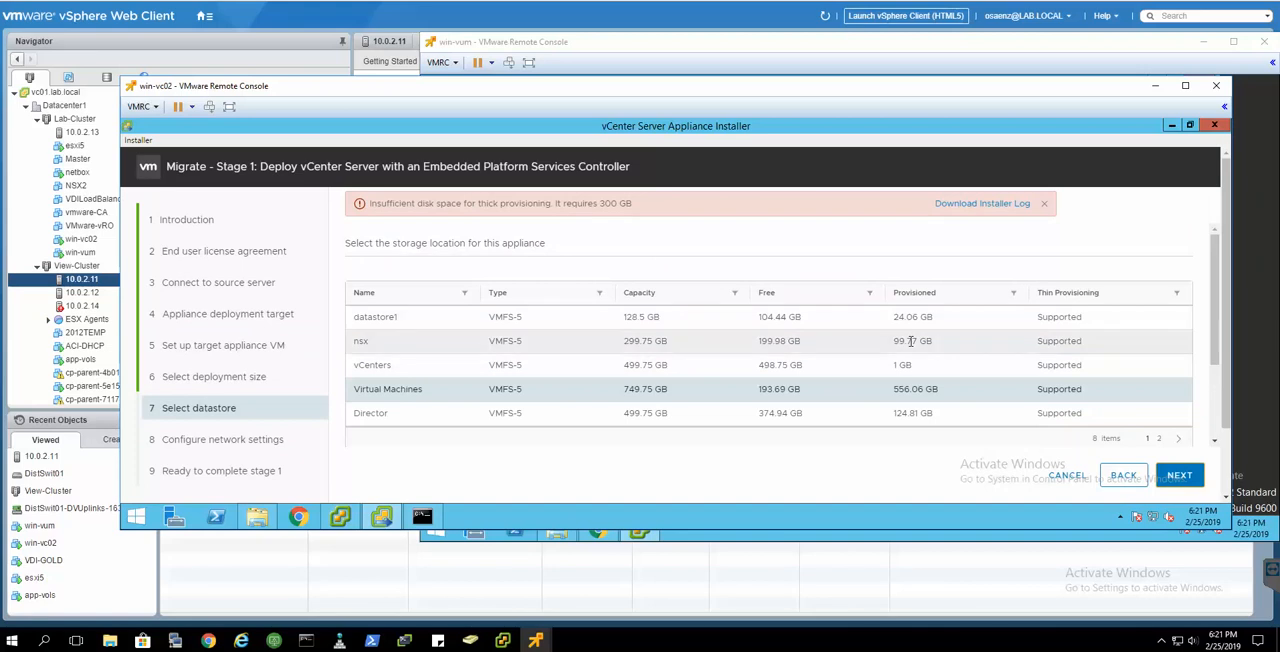
{"action": "scroll", "coordinate": [905, 352], "scroll_direction": "down", "scroll_amount": 2}
{"action": "scroll", "coordinate": [960, 250], "scroll_direction": "up", "scroll_amount": 2}
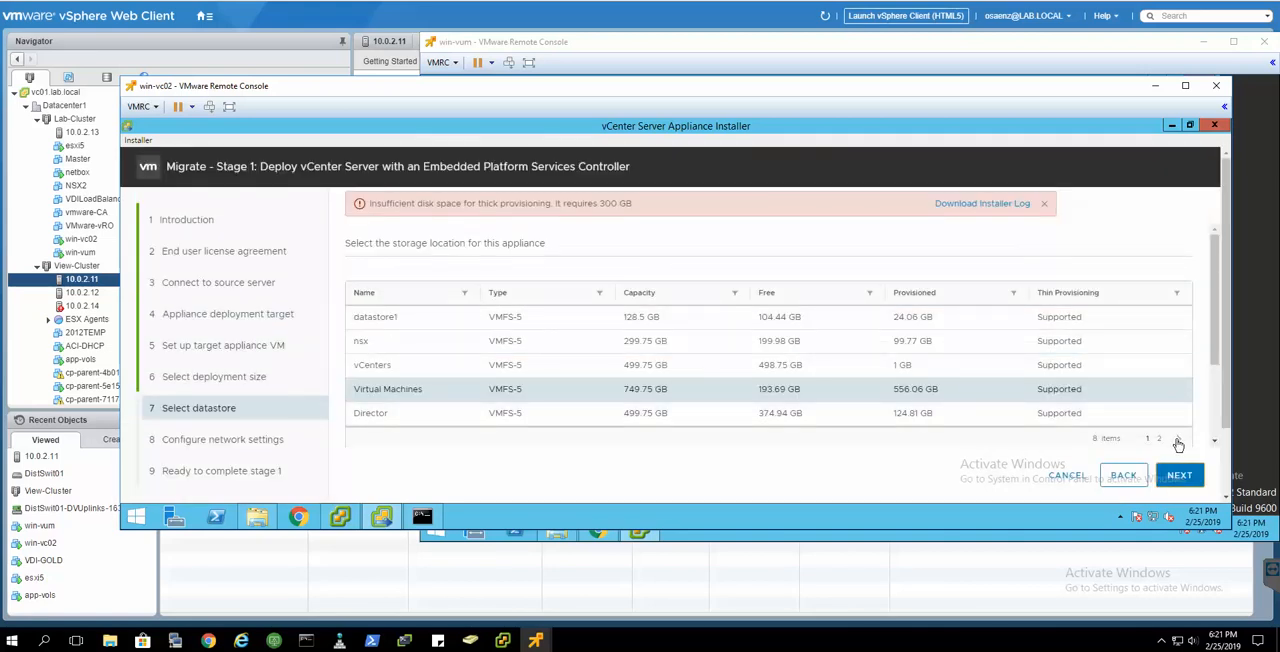
- Choose the ViewClones datastore as the appliance's storage location and continue to the network settings
{"action": "left_click", "coordinate": [1178, 442]}
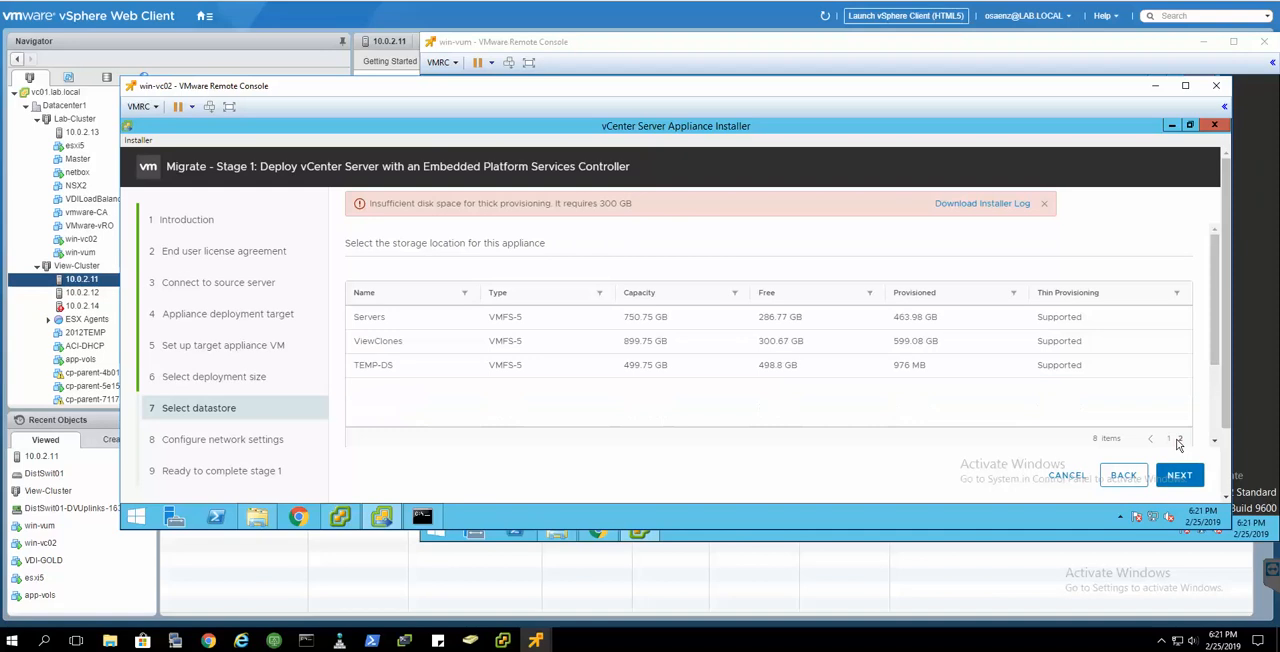
{"action": "left_click", "coordinate": [816, 347]}
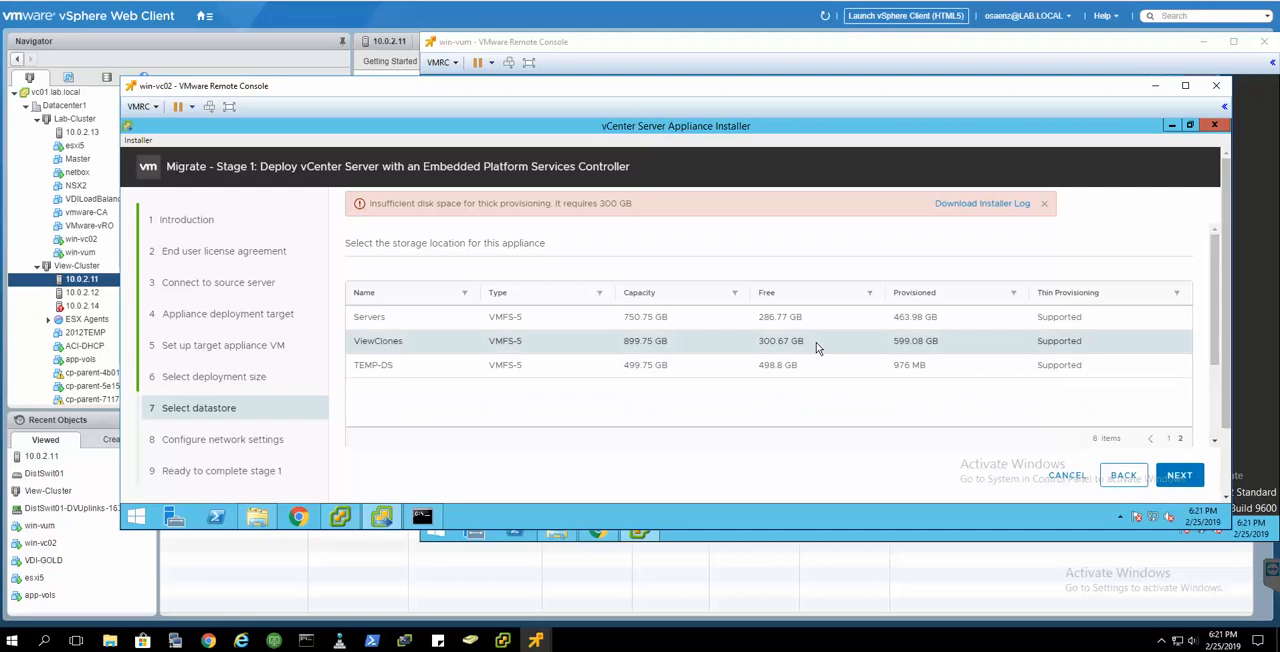
{"action": "left_click", "coordinate": [1177, 476]}
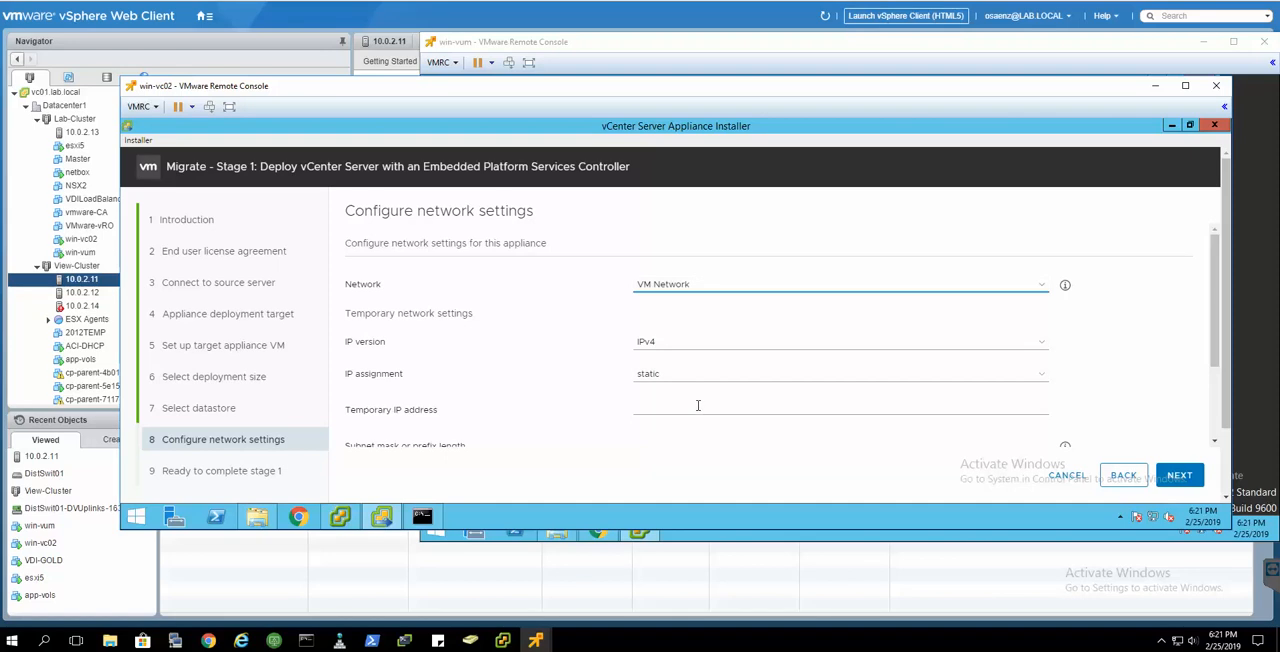
- Set the temporary IP assignment to DHCP, keeping VM Network and IPv4, and continue to the stage 1 summary
{"action": "scroll", "coordinate": [700, 407], "scroll_direction": "down", "scroll_amount": 2}
{"action": "scroll", "coordinate": [709, 240], "scroll_direction": "up", "scroll_amount": 1}
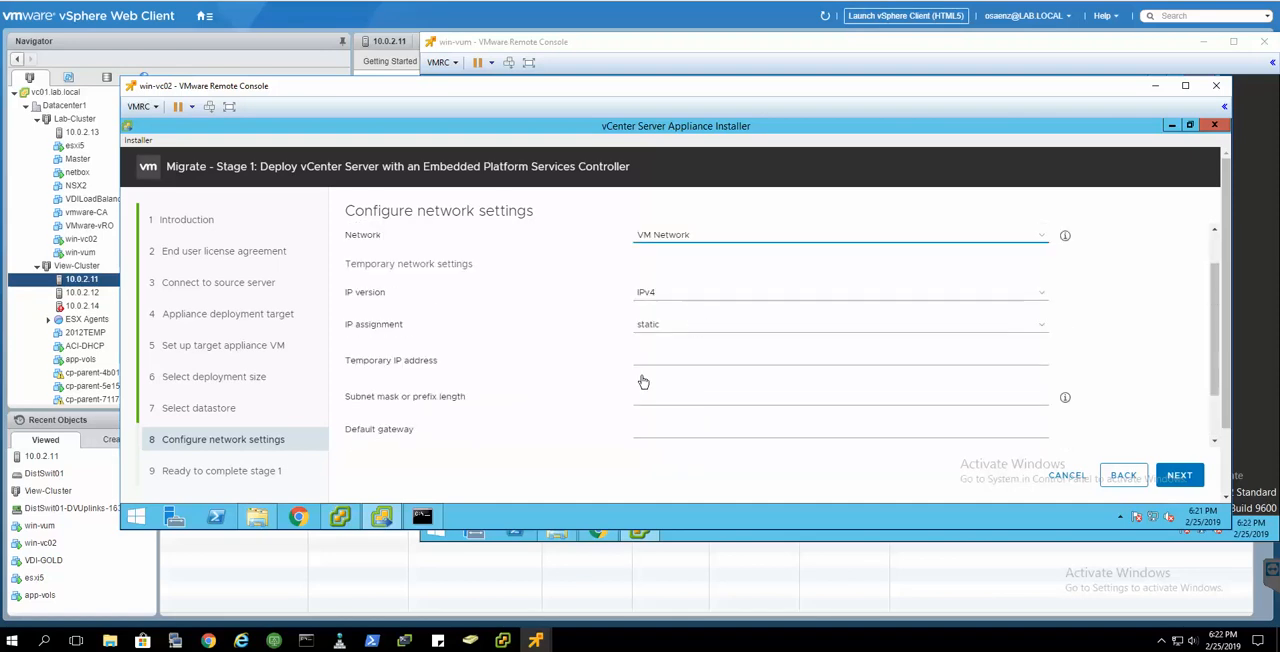
{"action": "left_click", "coordinate": [706, 331]}
{"action": "left_click", "coordinate": [681, 350]}
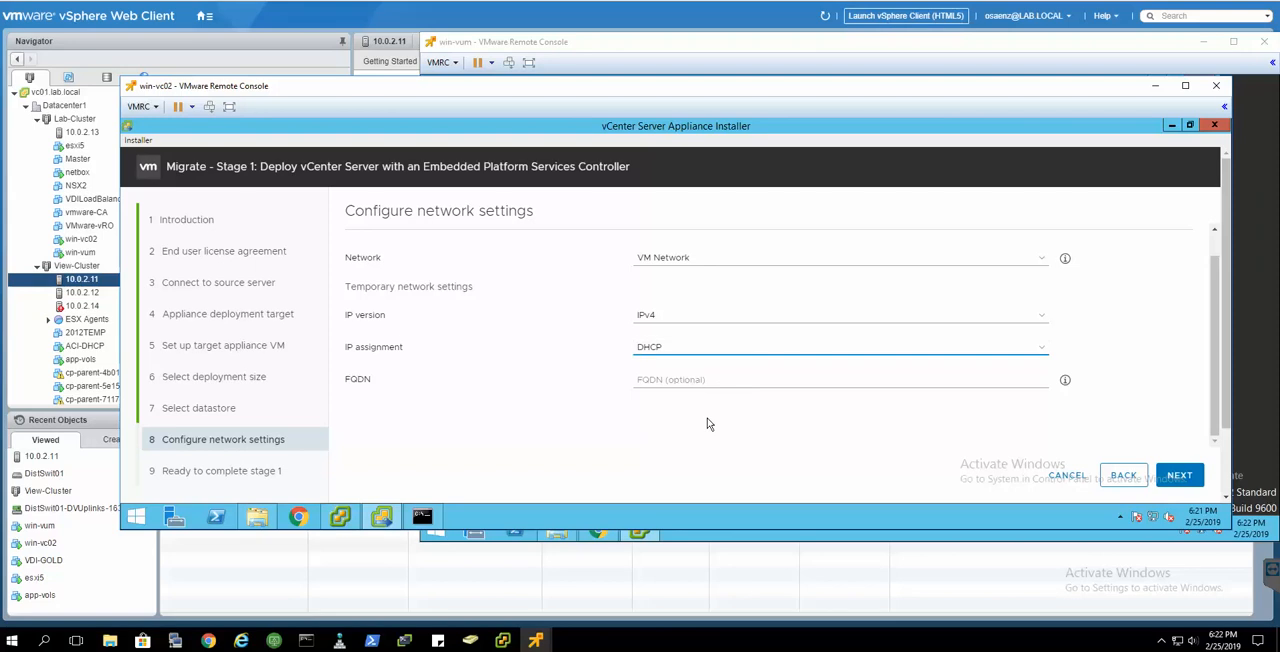
{"action": "scroll", "coordinate": [531, 402], "scroll_direction": "up", "scroll_amount": 1}
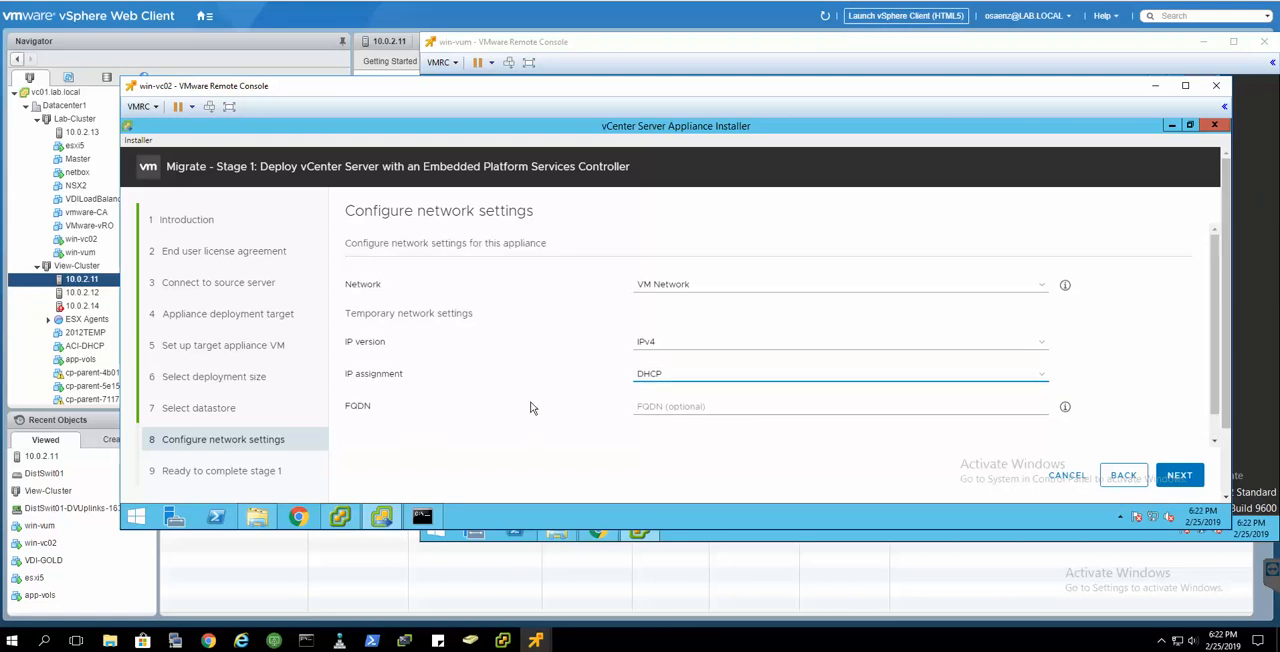
{"action": "scroll", "coordinate": [531, 402], "scroll_direction": "down", "scroll_amount": 1}
{"action": "scroll", "coordinate": [640, 376], "scroll_direction": "up", "scroll_amount": 1}
{"action": "left_click", "coordinate": [1178, 478]}
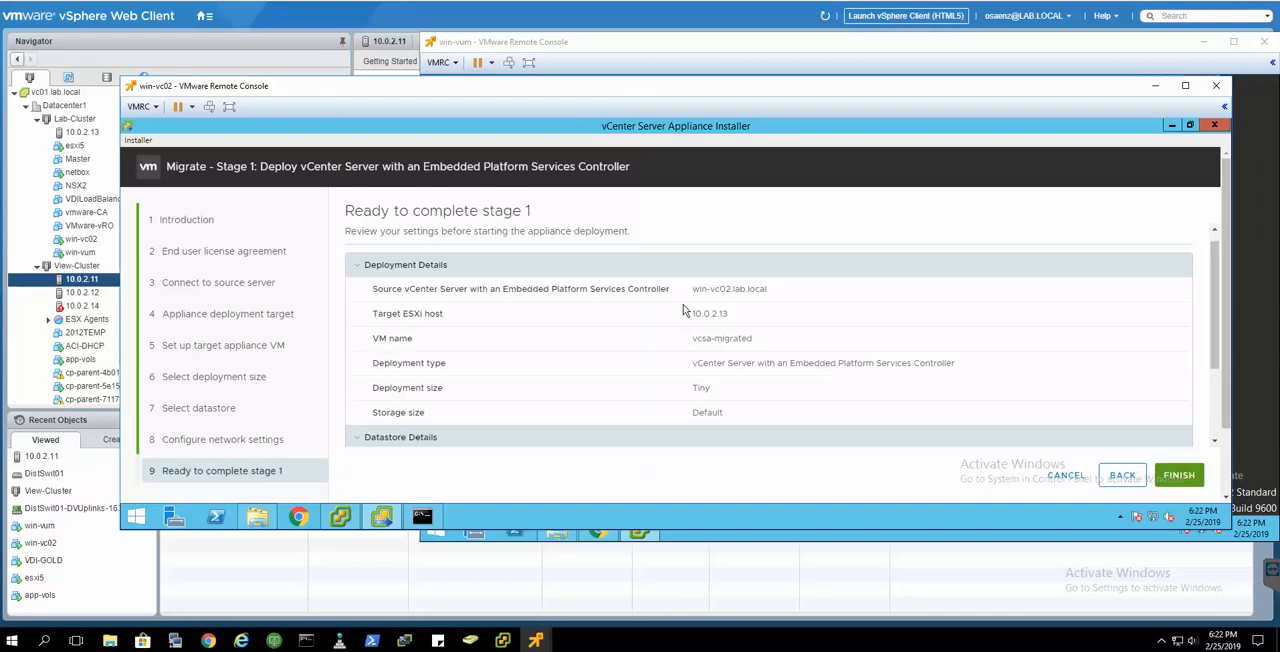
- Review the deployment, datastore and network details in the stage 1 summary and start the appliance deployment
{"action": "scroll", "coordinate": [705, 317], "scroll_direction": "down", "scroll_amount": 3}
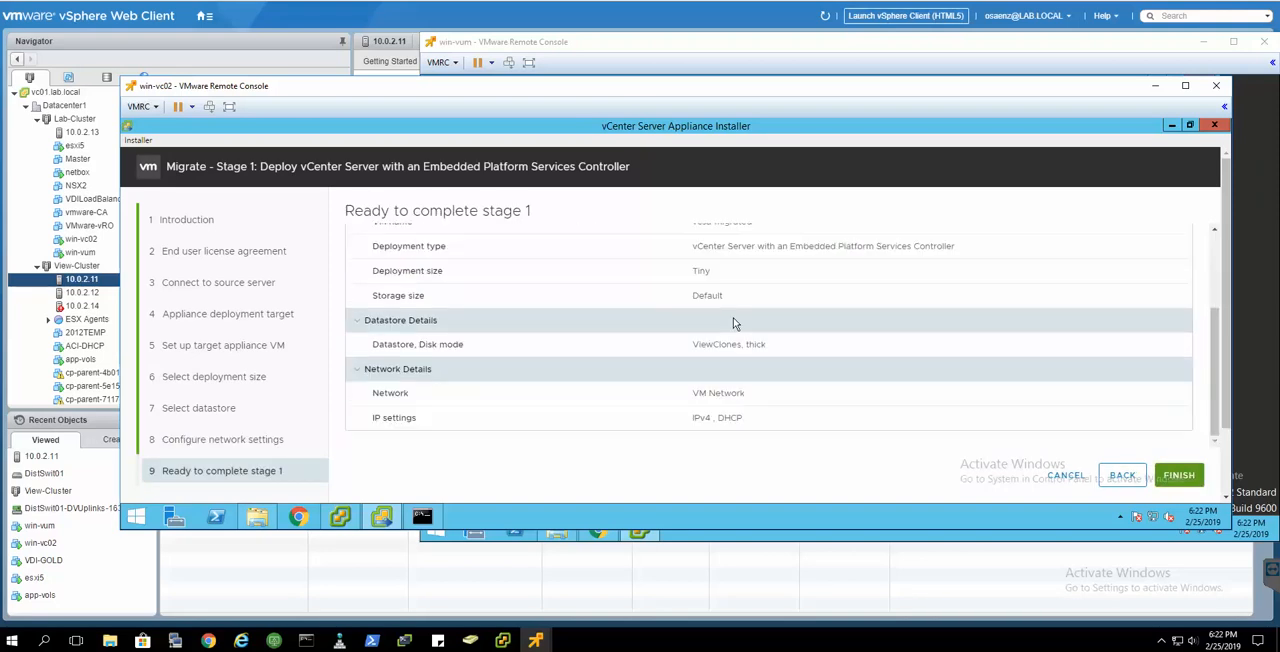
{"action": "scroll", "coordinate": [665, 296], "scroll_direction": "down", "scroll_amount": 2}
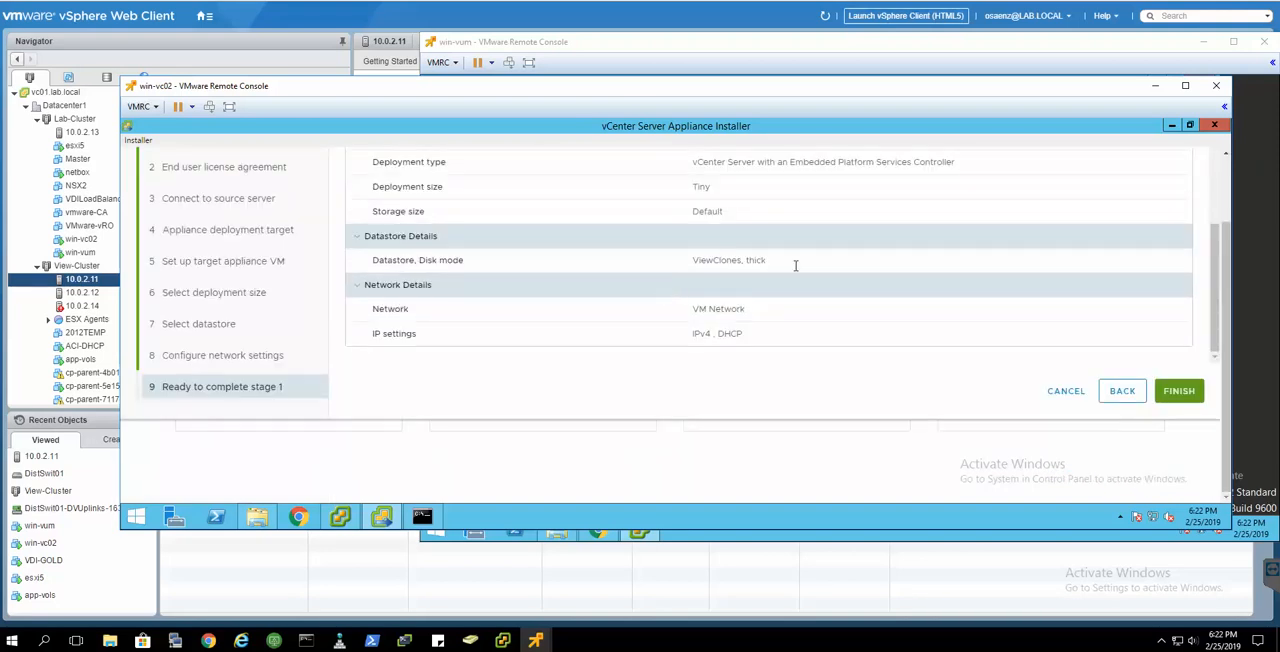
{"action": "scroll", "coordinate": [910, 327], "scroll_direction": "up", "scroll_amount": 3}
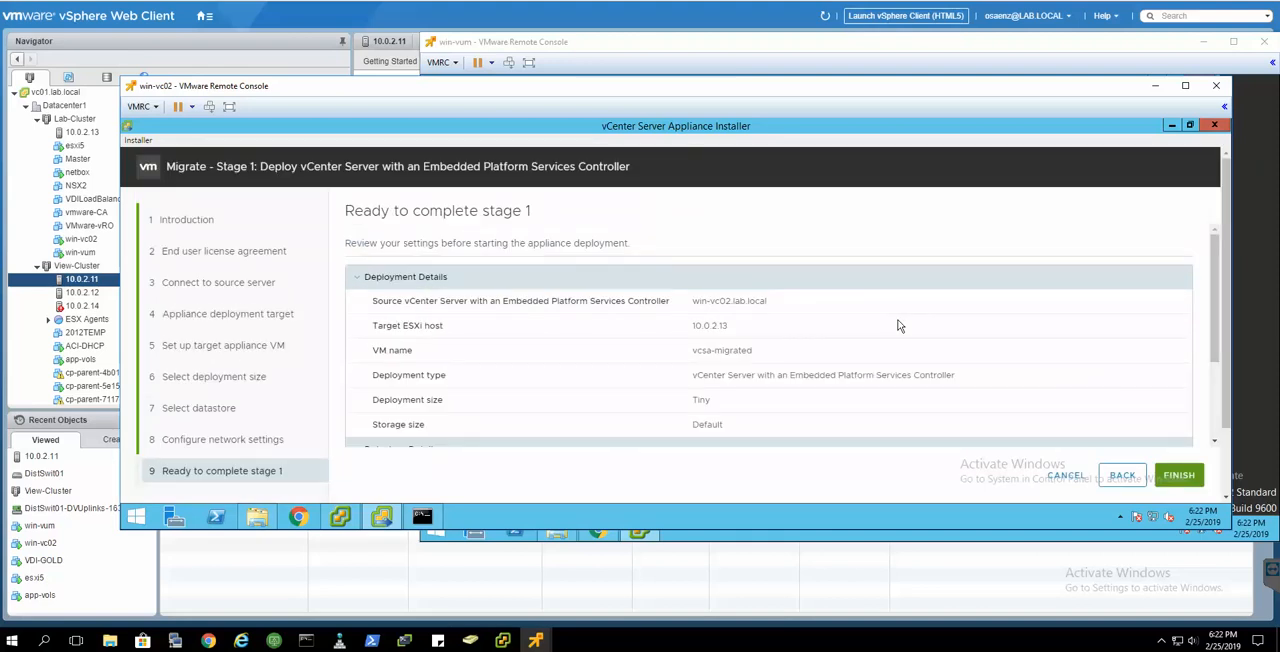
{"action": "scroll", "coordinate": [901, 326], "scroll_direction": "down", "scroll_amount": 1}
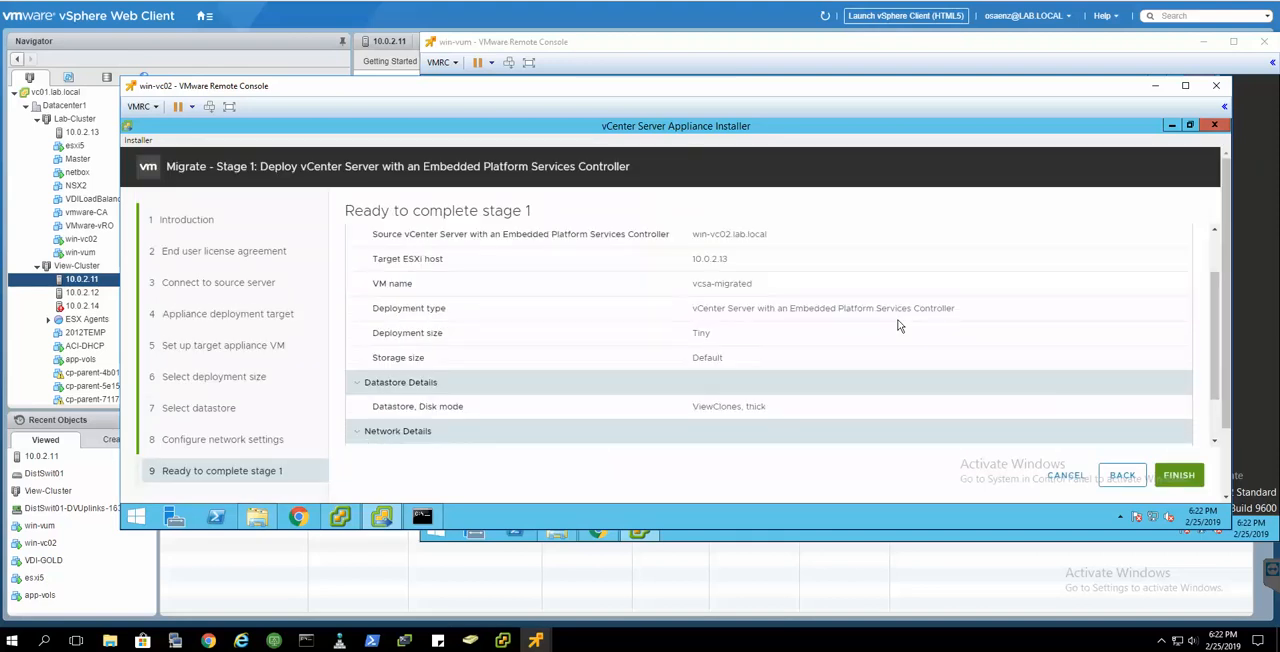
{"action": "left_click", "coordinate": [1179, 477]}
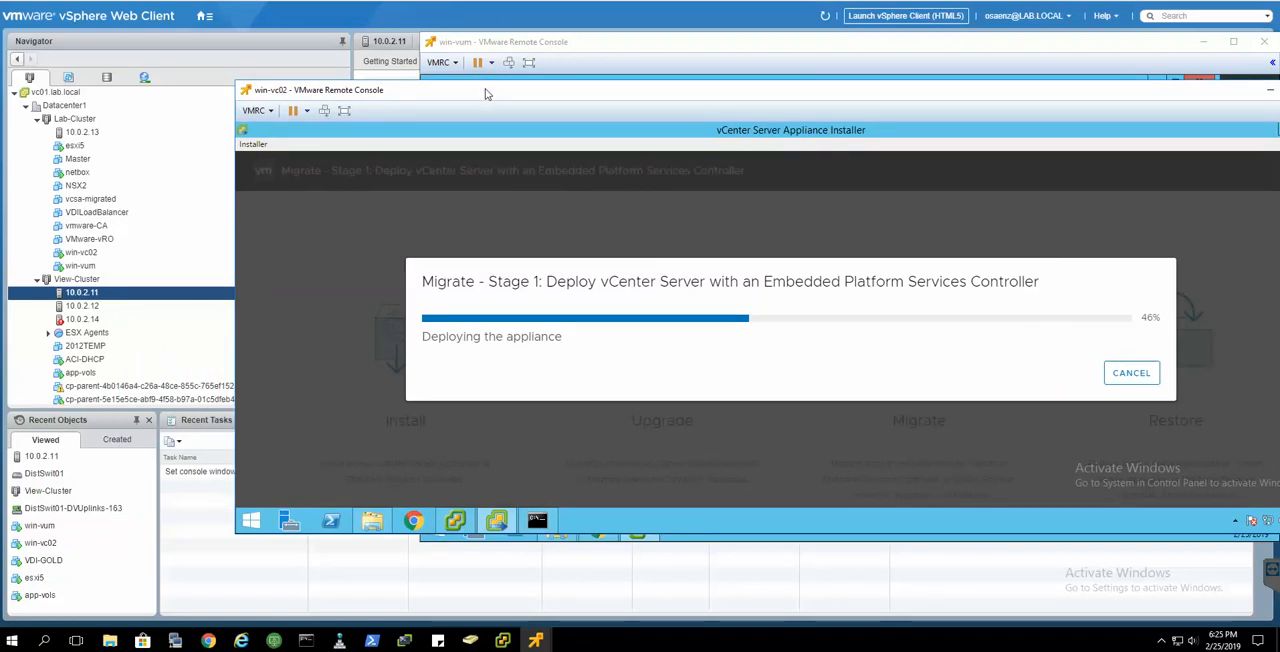
- Move the win-vc02 console aside and open the vcsa-migrated virtual machine in the vSphere Web Client inventory
{"action": "left_click_drag", "start_coordinate": [487, 93], "coordinate": [640, 68]}
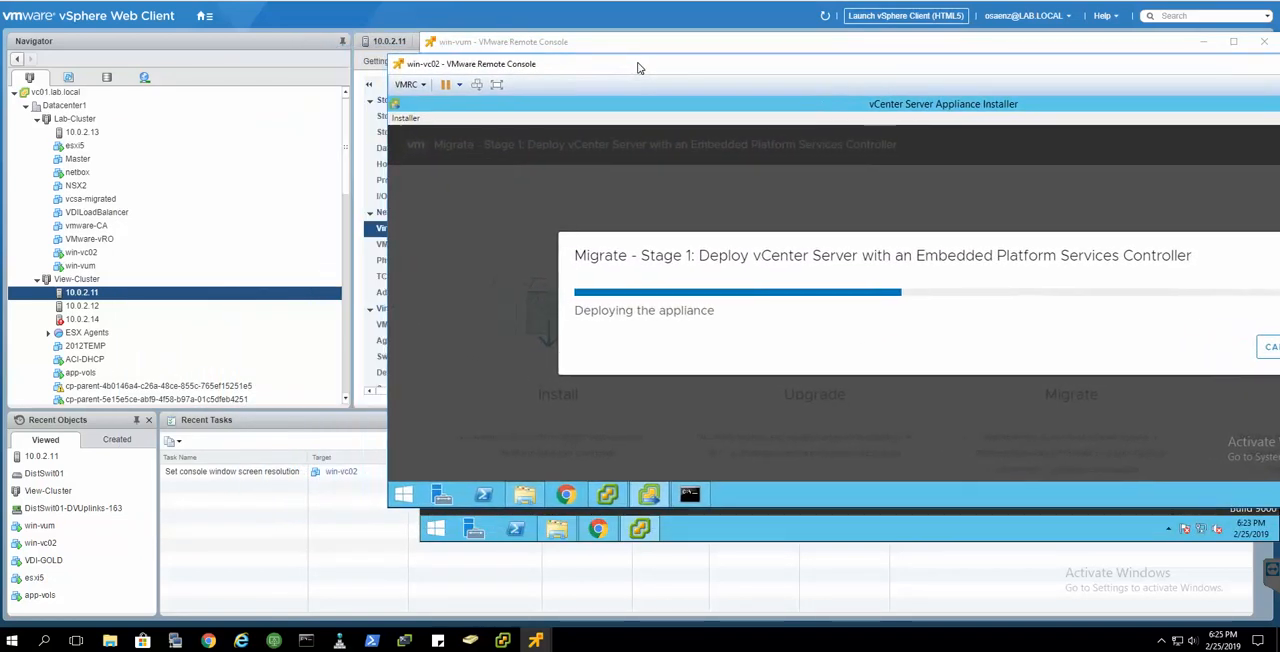
{"action": "left_click", "coordinate": [240, 472]}
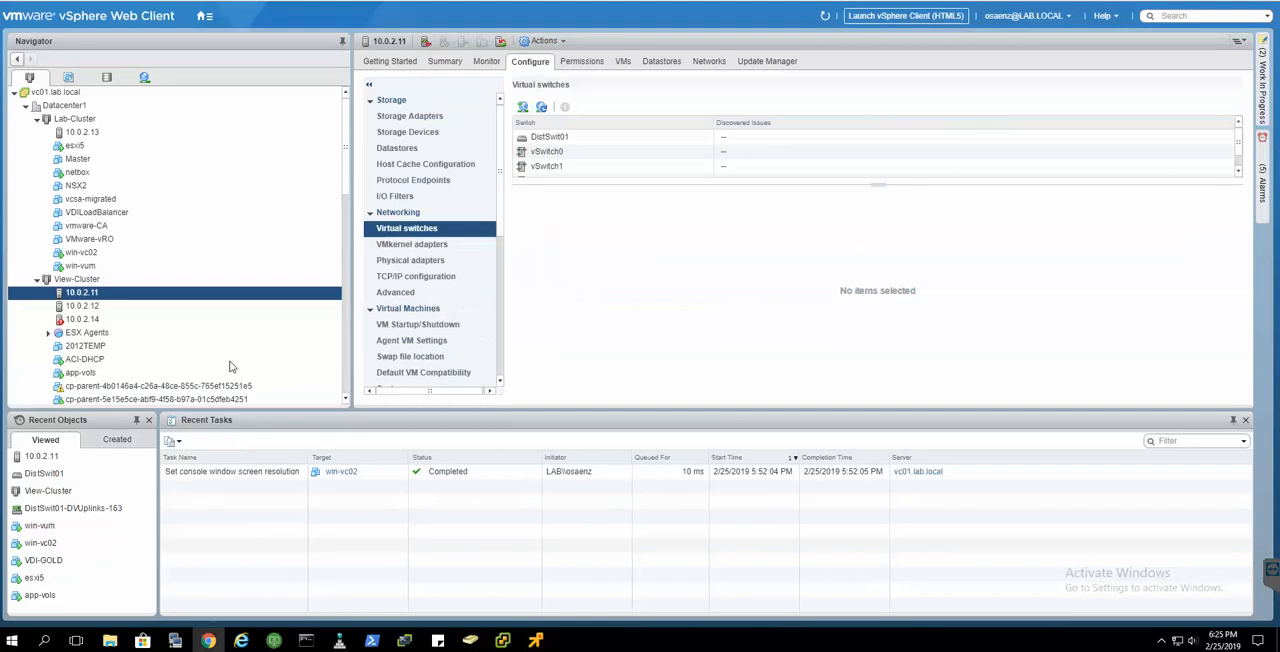
{"action": "left_click", "coordinate": [91, 199]}
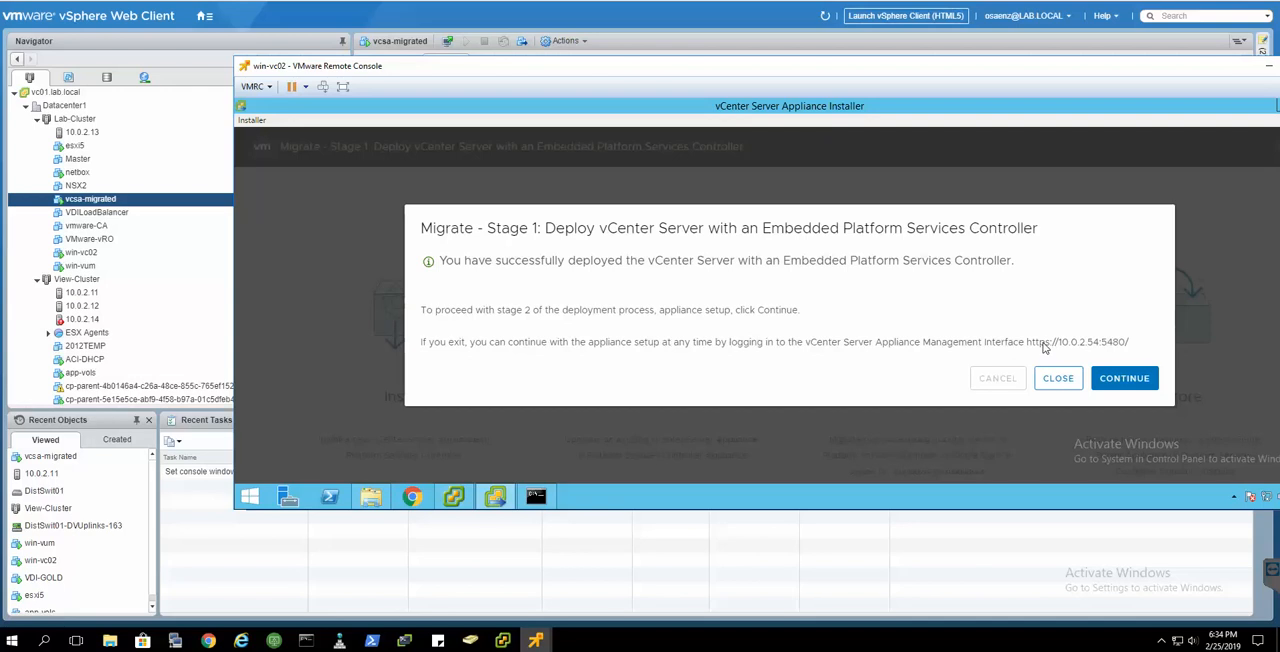
- Continue to stage 2 of the migration and resize the win-vc02 console window so the whole wizard fits
{"action": "left_click", "coordinate": [1104, 380]}
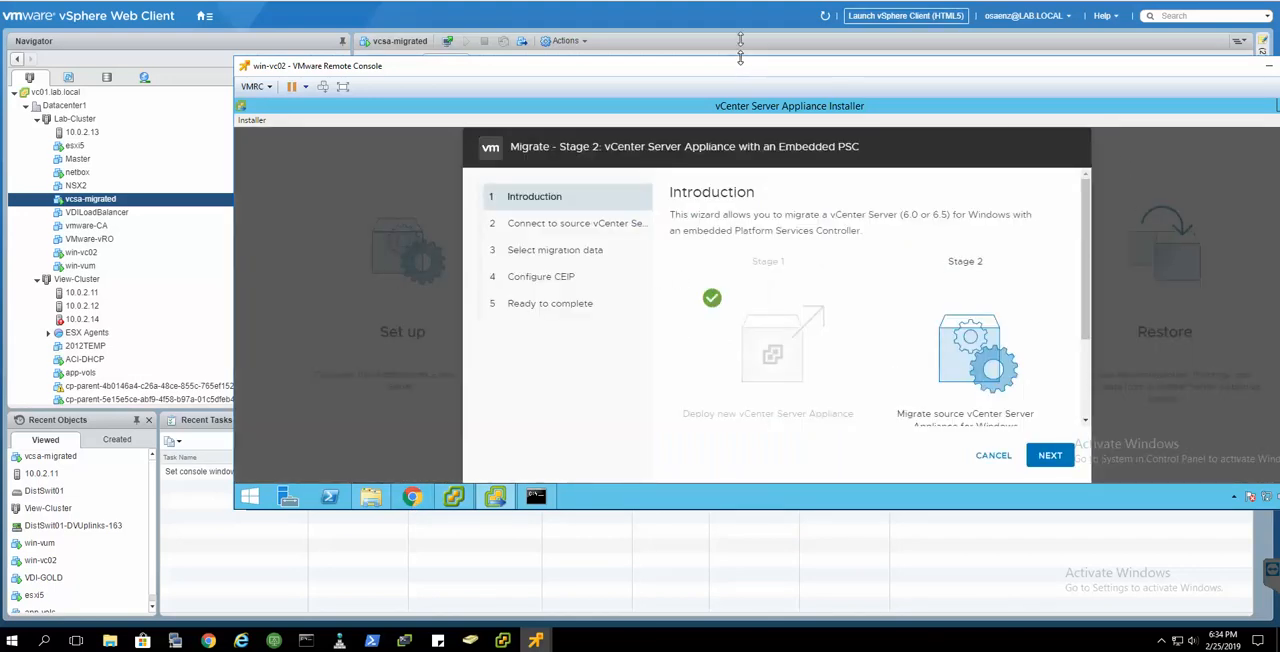
{"action": "left_click_drag", "start_coordinate": [740, 59], "coordinate": [740, 1]}
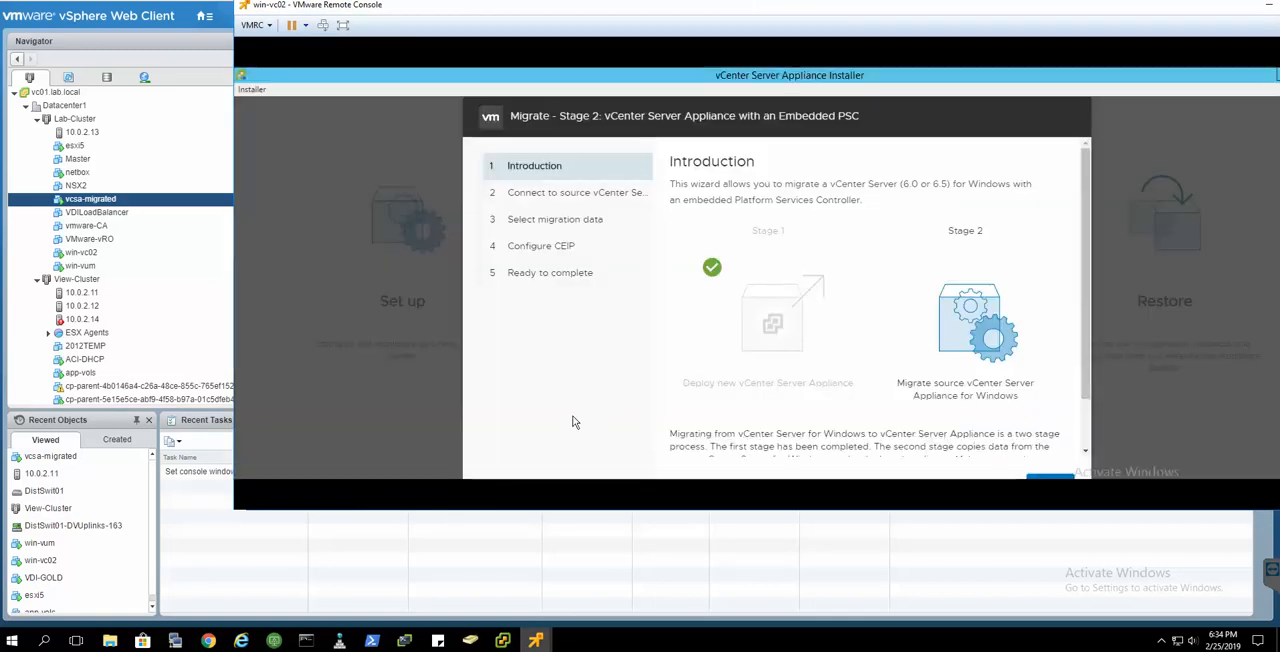
{"action": "left_click_drag", "start_coordinate": [572, 512], "coordinate": [570, 541]}
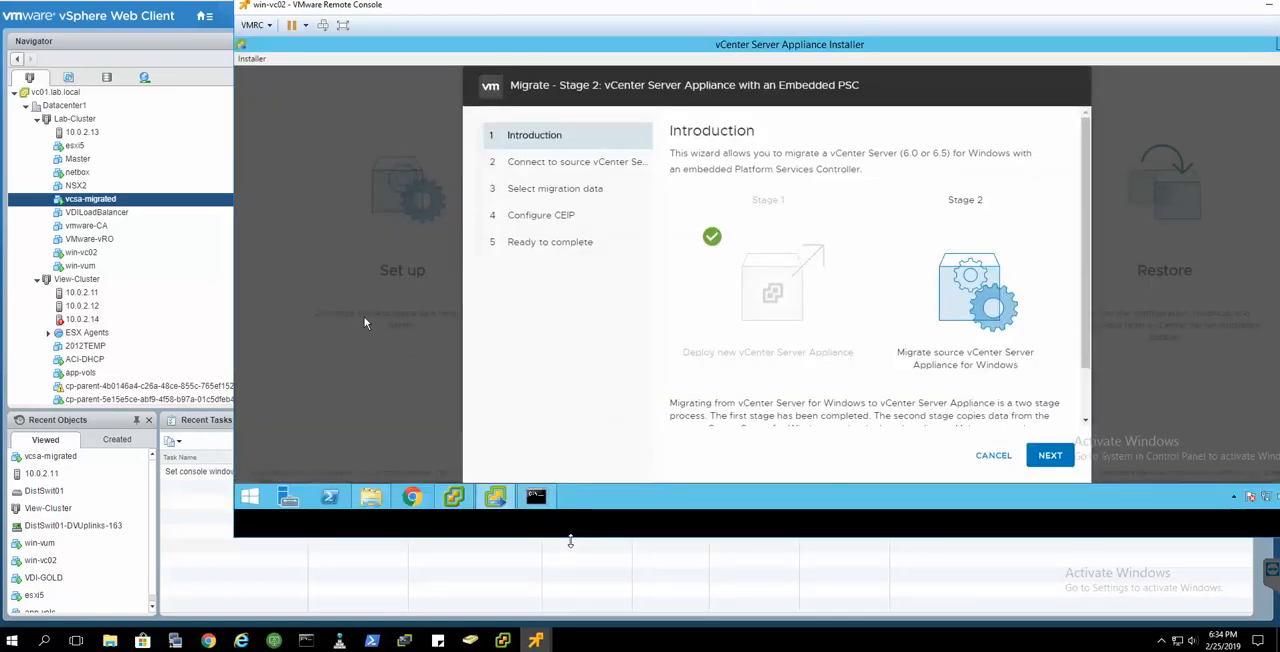
{"action": "left_click_drag", "start_coordinate": [234, 227], "coordinate": [264, 229]}
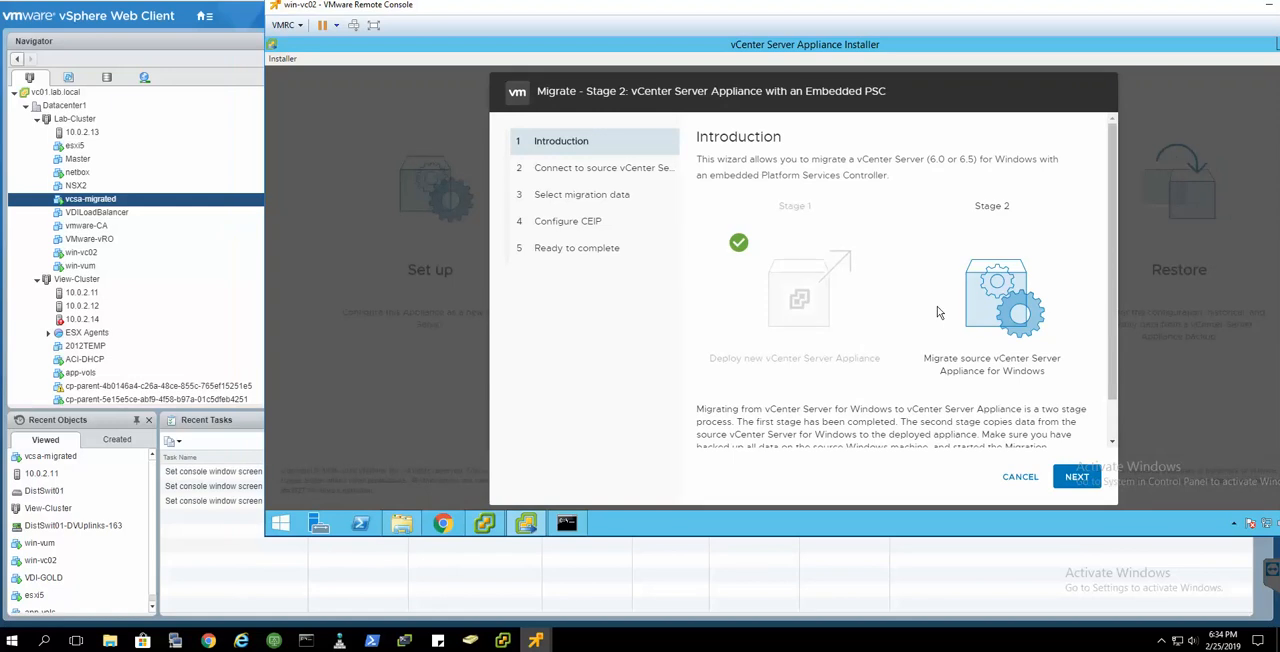
- Read the stage 2 introduction and accept the connection details of the source server win-vc02.lab.local
{"action": "scroll", "coordinate": [938, 313], "scroll_direction": "down", "scroll_amount": 1}
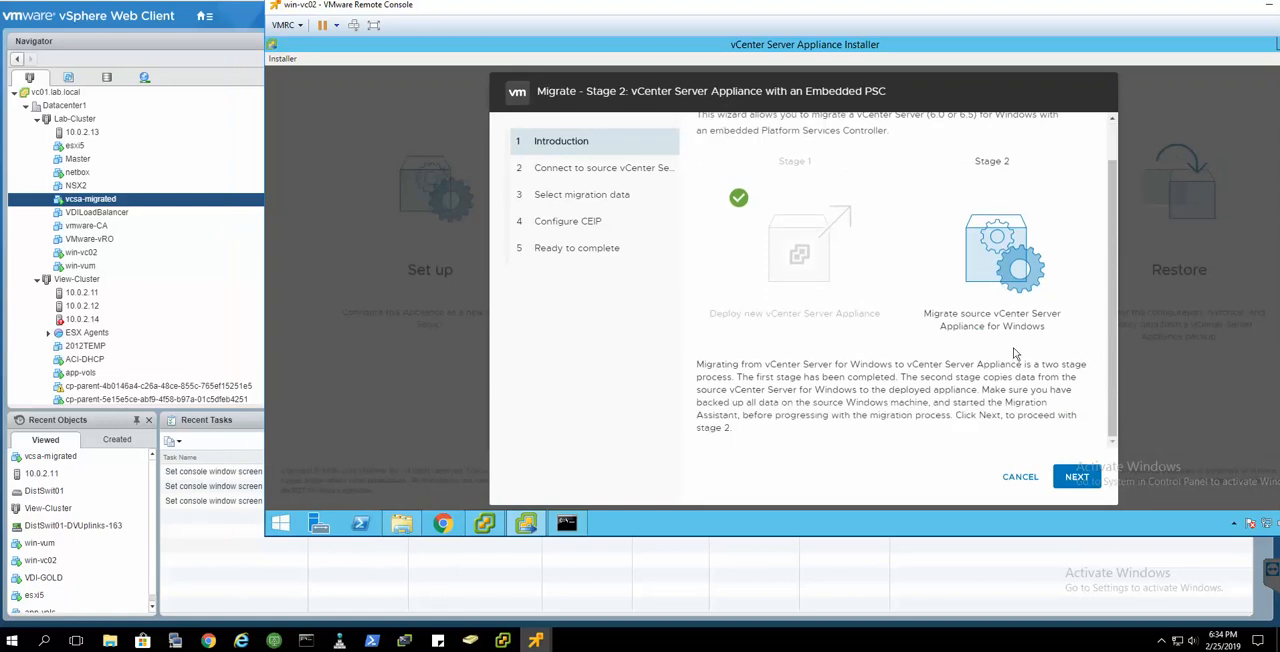
{"action": "left_click", "coordinate": [1077, 479]}
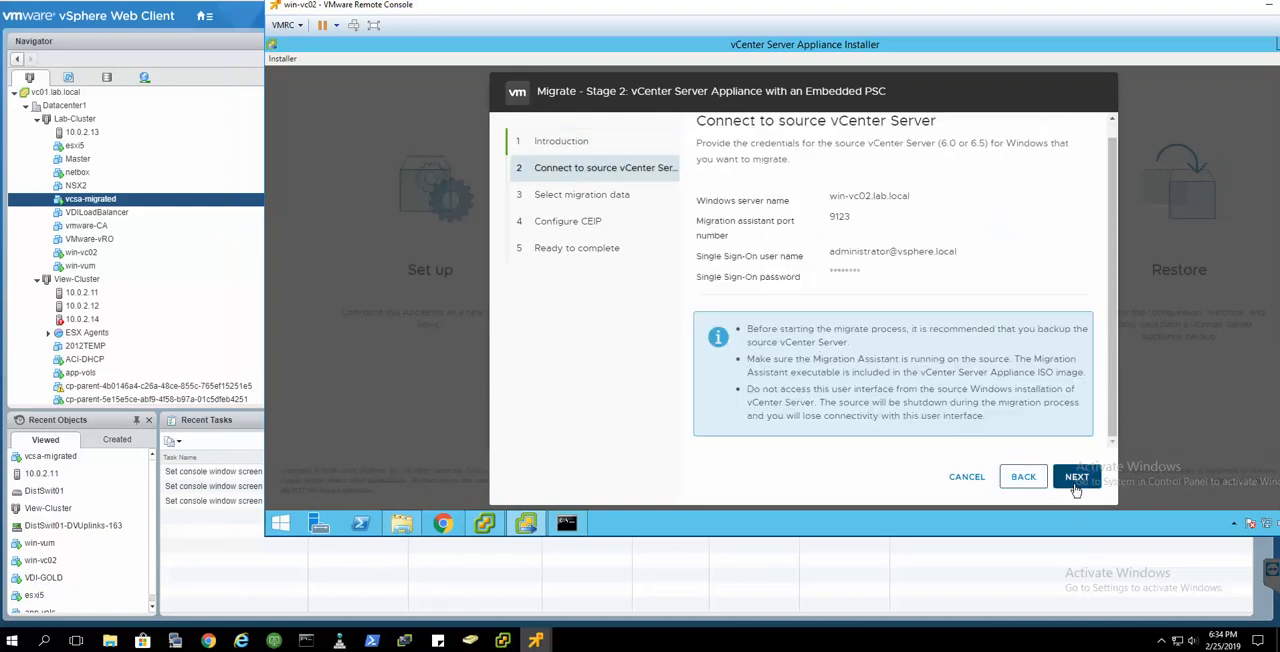
{"action": "left_click", "coordinate": [1077, 479]}
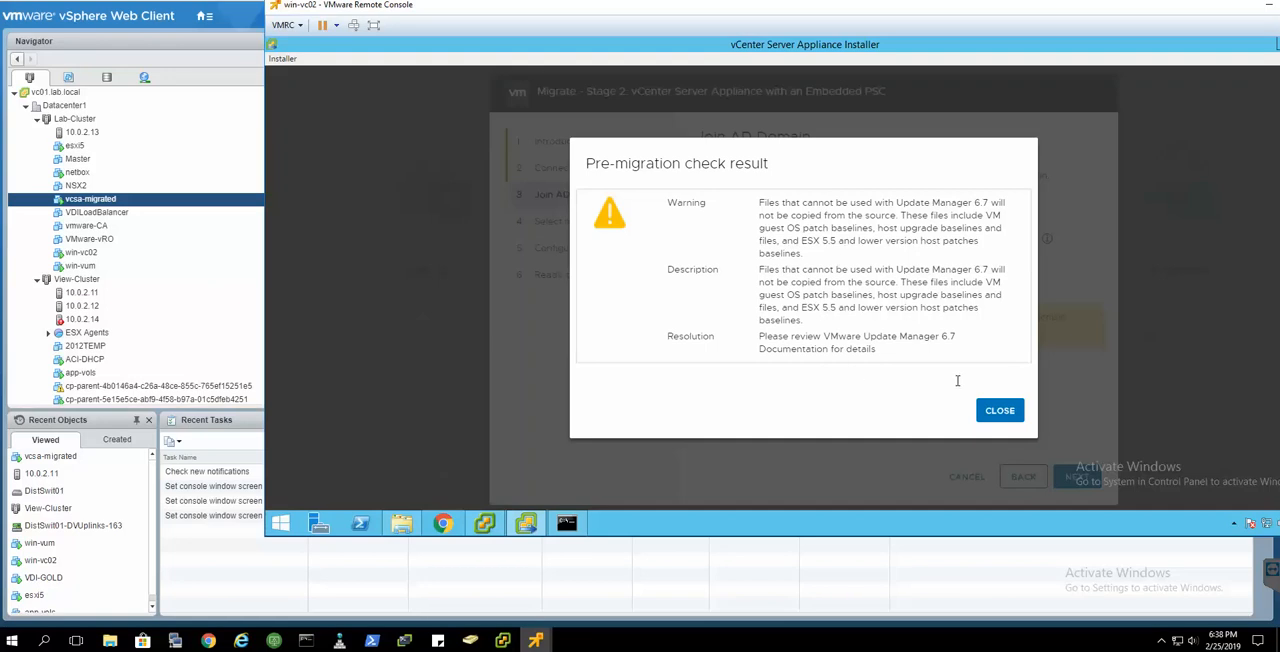
- Dismiss the pre-migration check result and enter the AD user name and AD password for joining the lab.local domain
{"action": "left_click", "coordinate": [995, 409]}
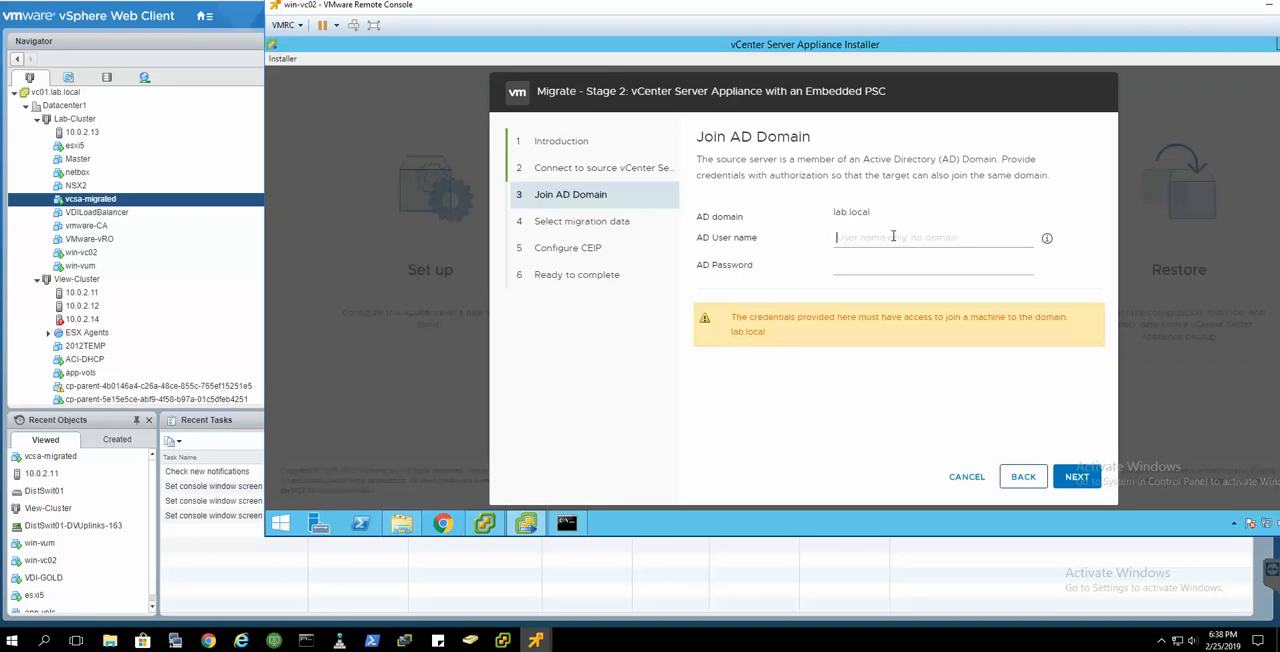
{"action": "type", "text": "admin"}
{"action": "left_click", "coordinate": [1075, 484]}
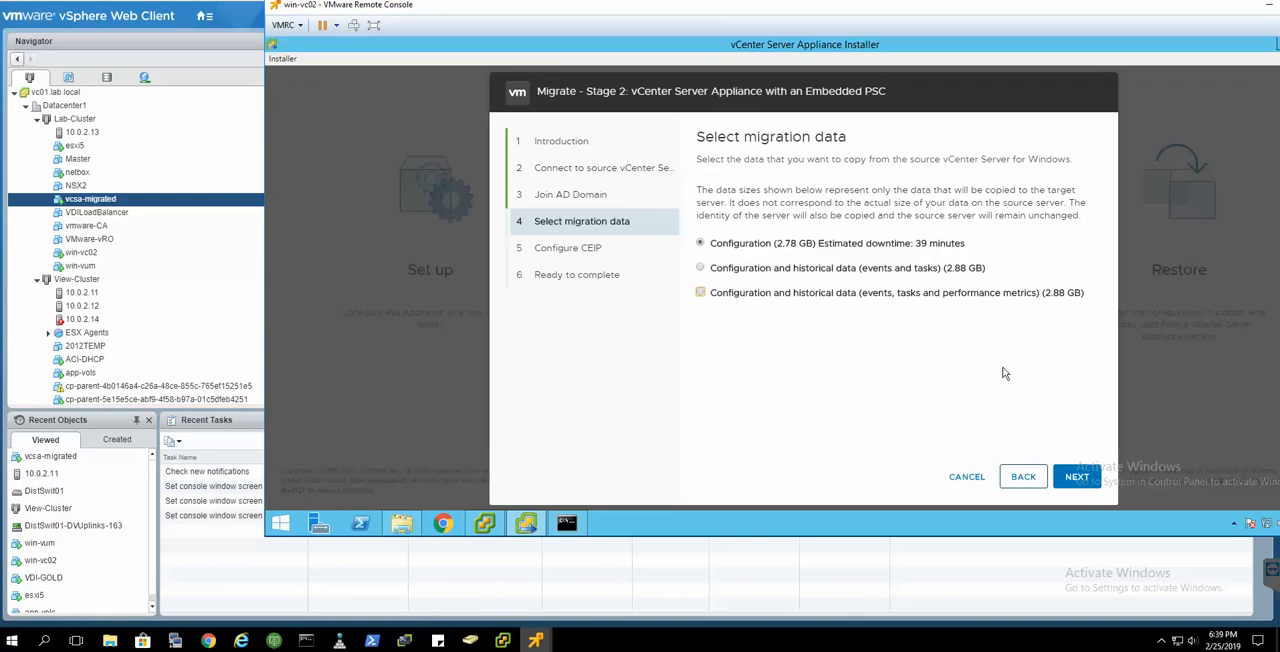
- Keep Configuration as the only data to migrate and opt out of the Customer Experience Improvement Program
{"action": "left_click", "coordinate": [1076, 478]}
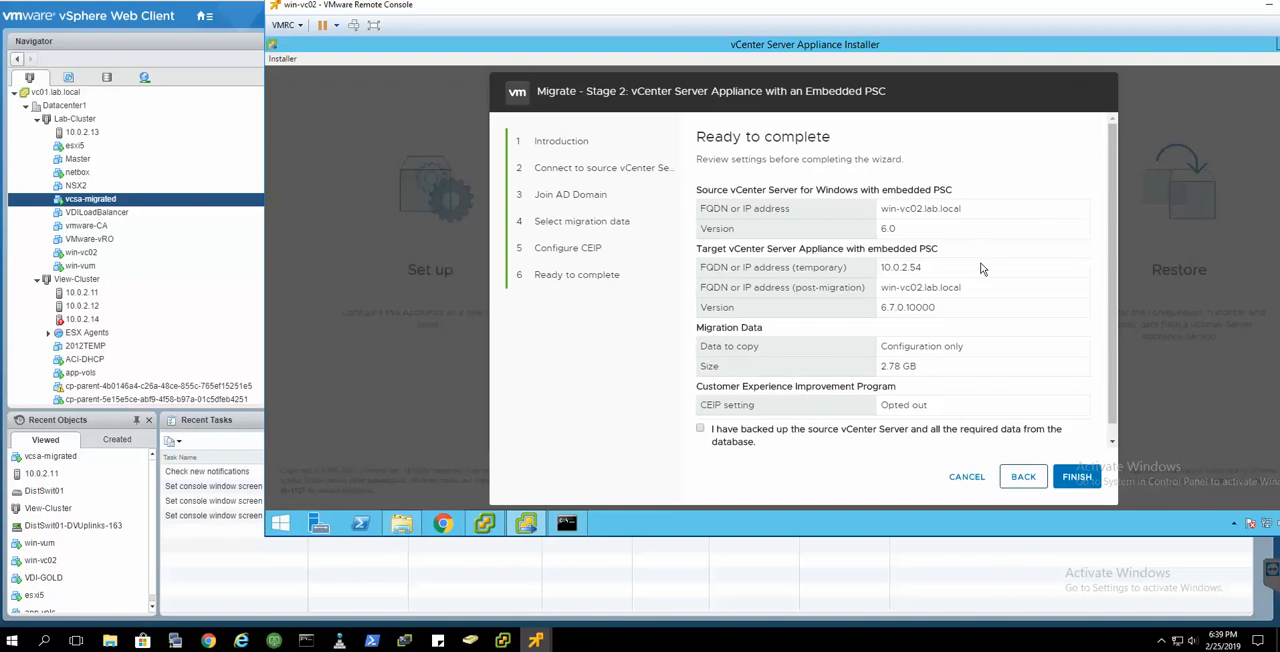
{"action": "scroll", "coordinate": [981, 268], "scroll_direction": "down", "scroll_amount": 1}
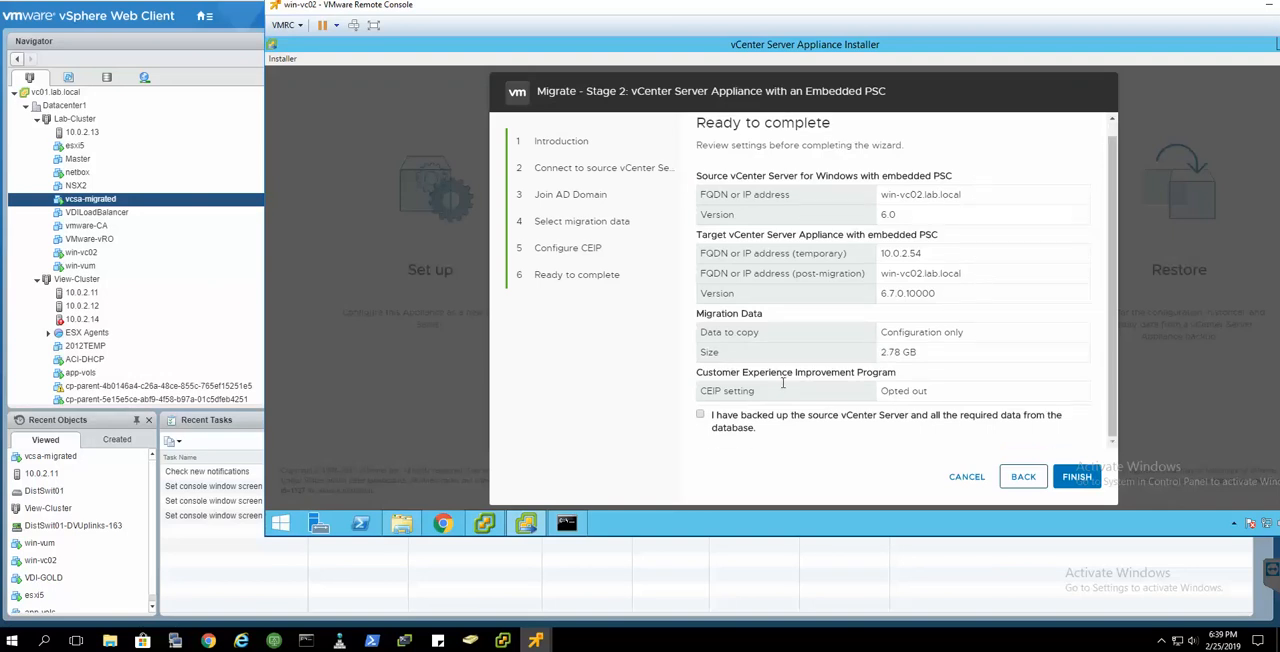
- Confirm that the source vCenter Server is backed up and start the migration, accepting the source server's shutdown
{"action": "scroll", "coordinate": [950, 340], "scroll_direction": "up", "scroll_amount": 1}
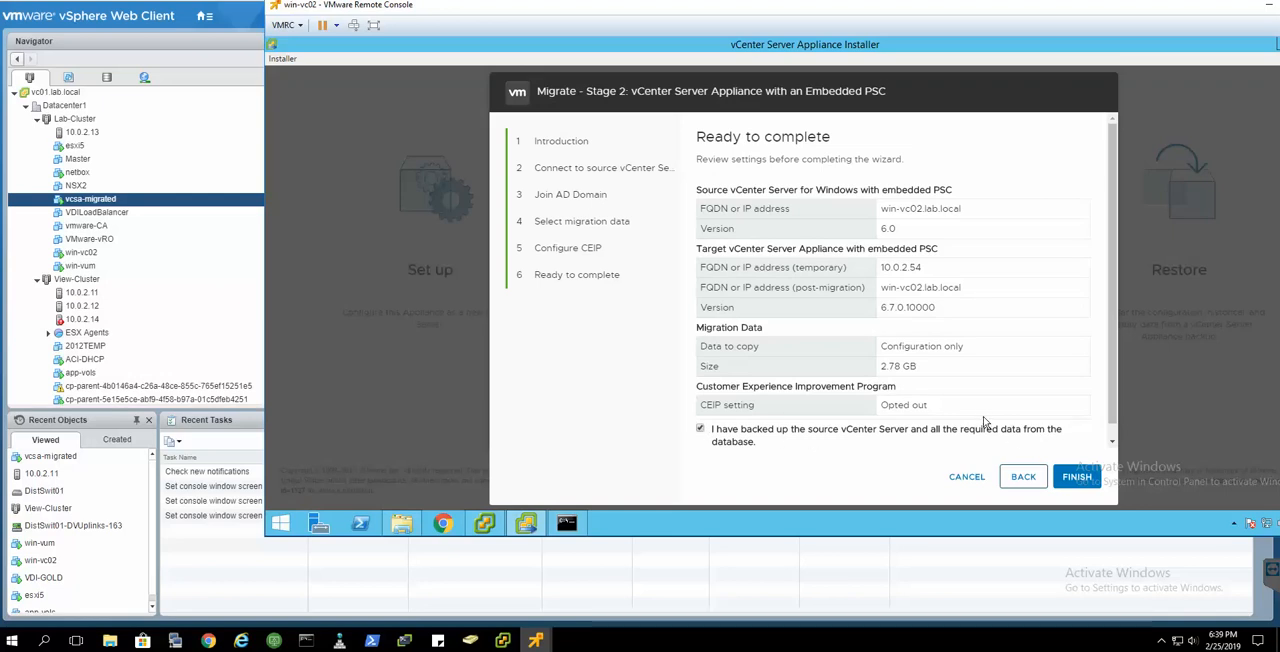
{"action": "left_click", "coordinate": [1074, 479]}
{"action": "left_click", "coordinate": [1074, 479]}
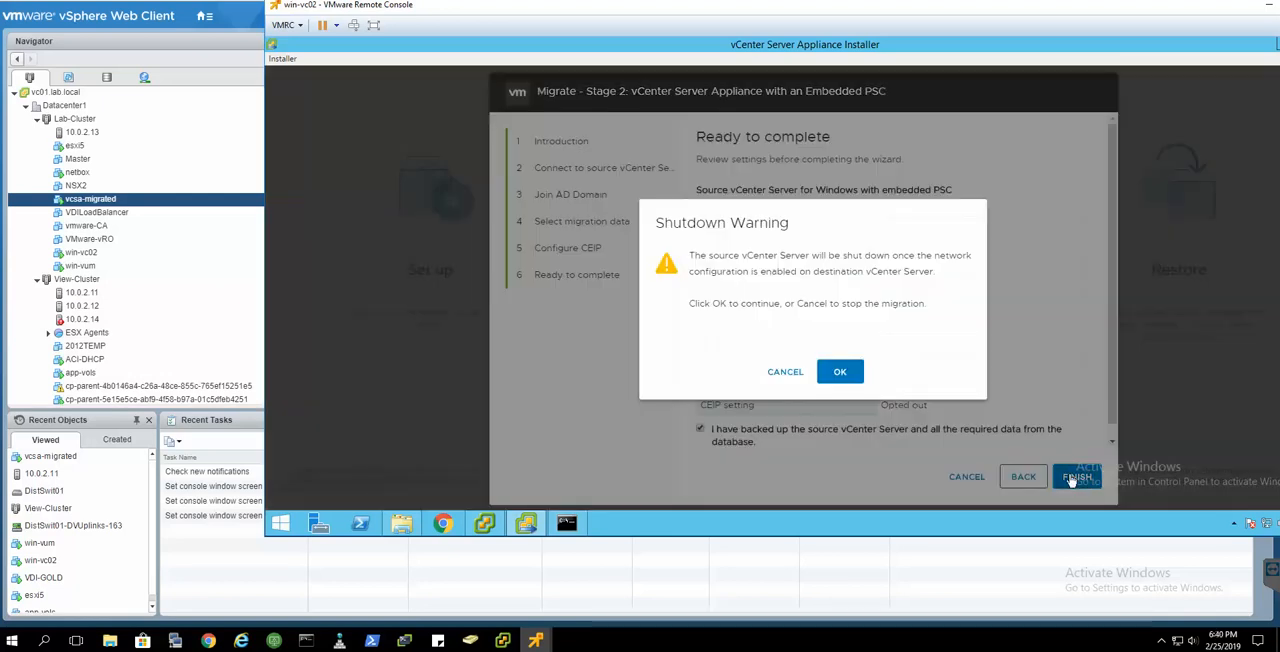
{"action": "left_click", "coordinate": [840, 372]}
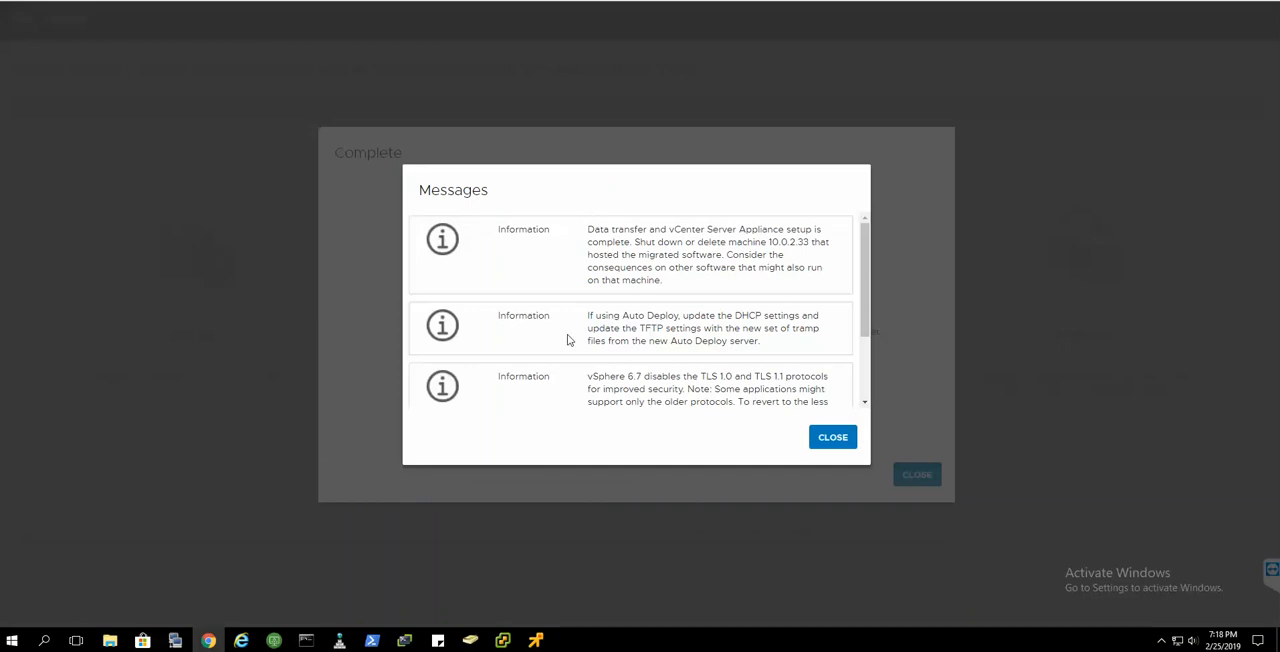
- Read the migration's information messages on data transfer, Auto Deploy and the TLS protocols, and dismiss them
{"action": "scroll", "coordinate": [779, 311], "scroll_direction": "down", "scroll_amount": 2}
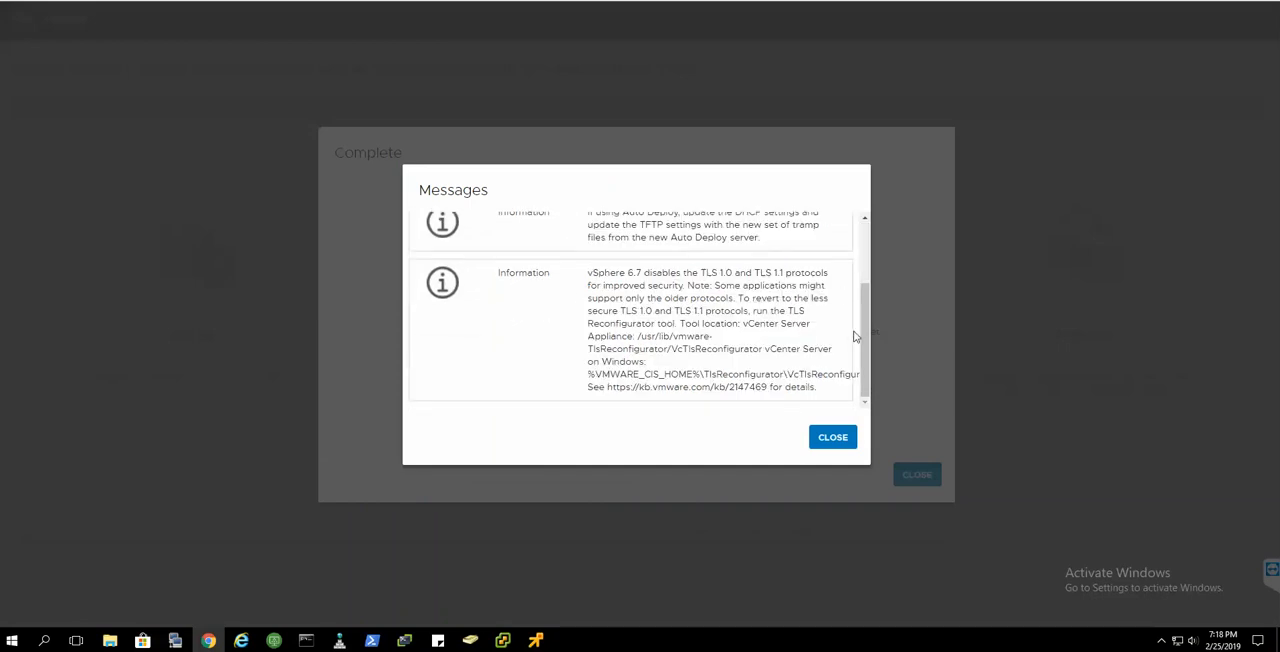
{"action": "left_click_drag", "start_coordinate": [866, 338], "coordinate": [868, 237]}
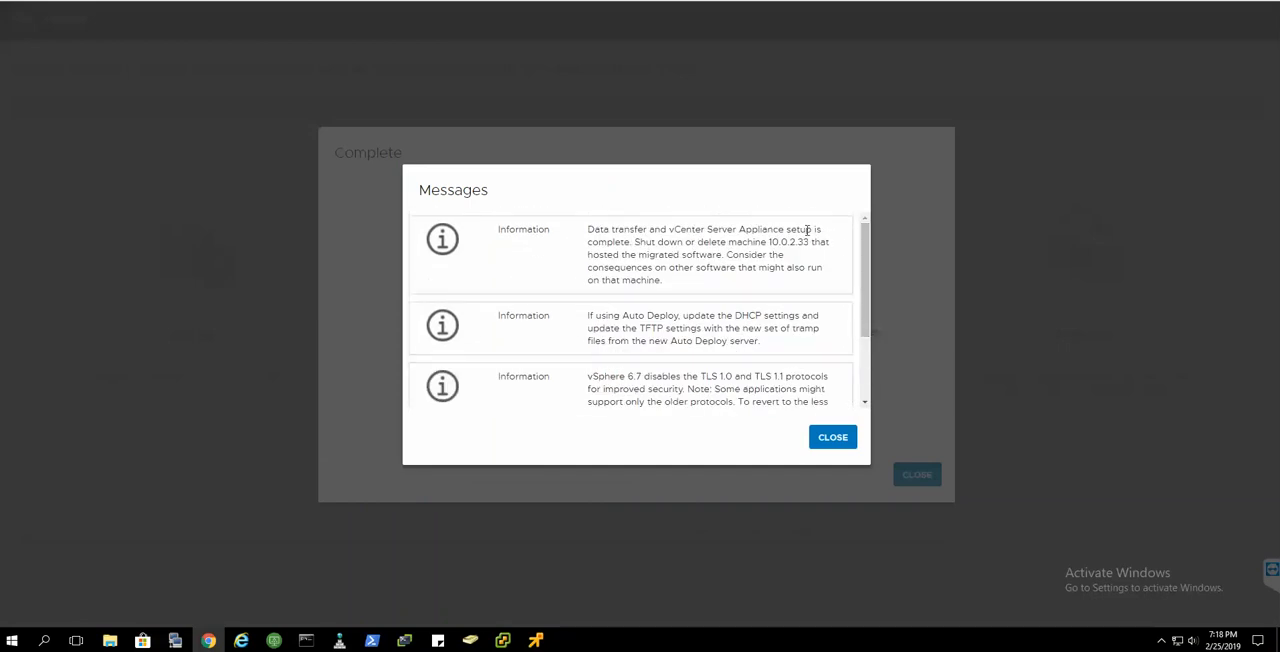
{"action": "scroll", "coordinate": [724, 318], "scroll_direction": "down", "scroll_amount": 2}
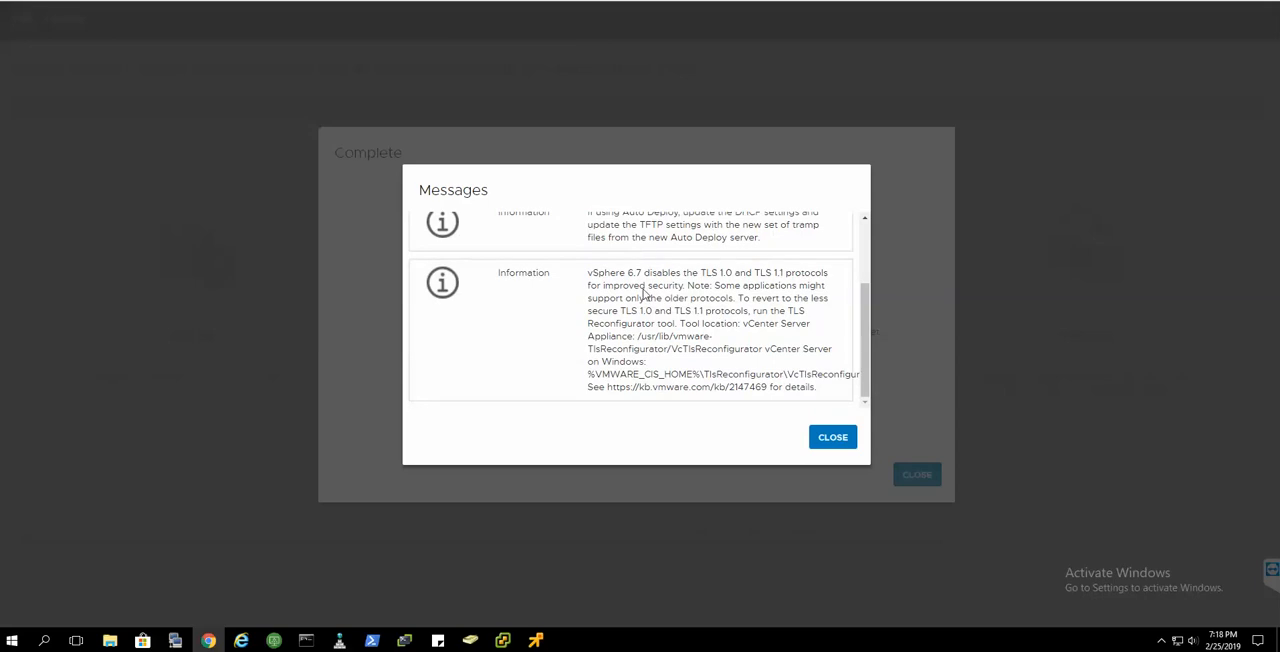
{"action": "left_click", "coordinate": [823, 438]}
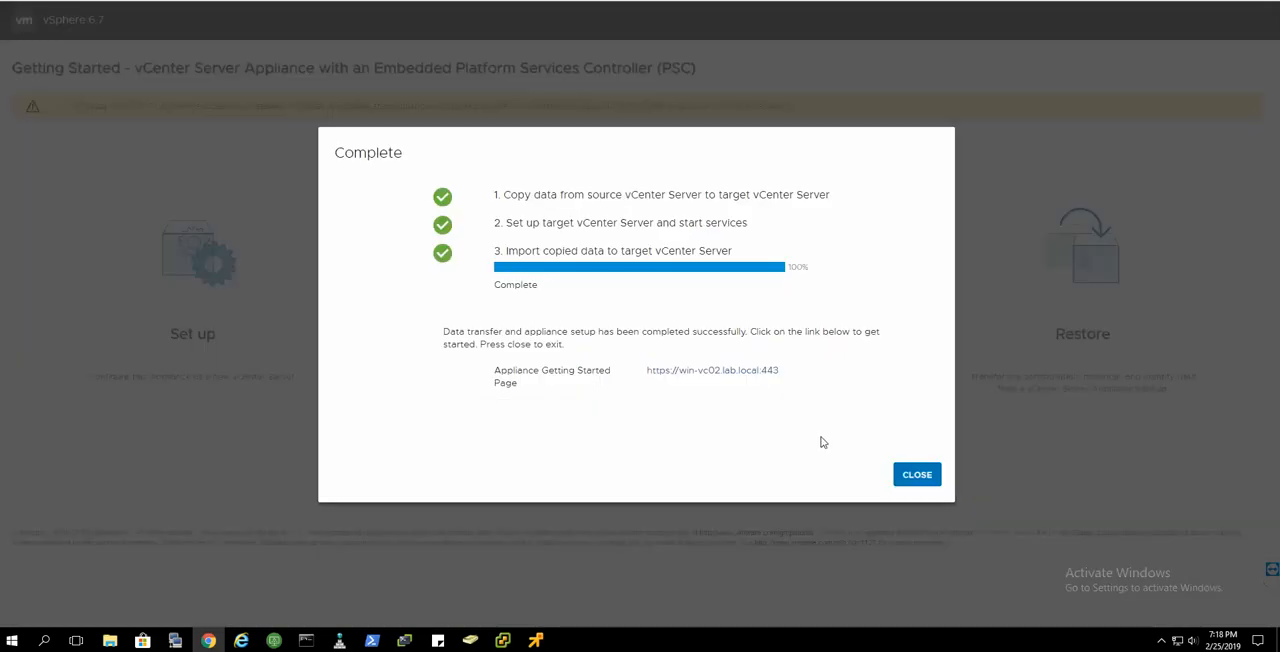
{"action": "left_click", "coordinate": [915, 486]}
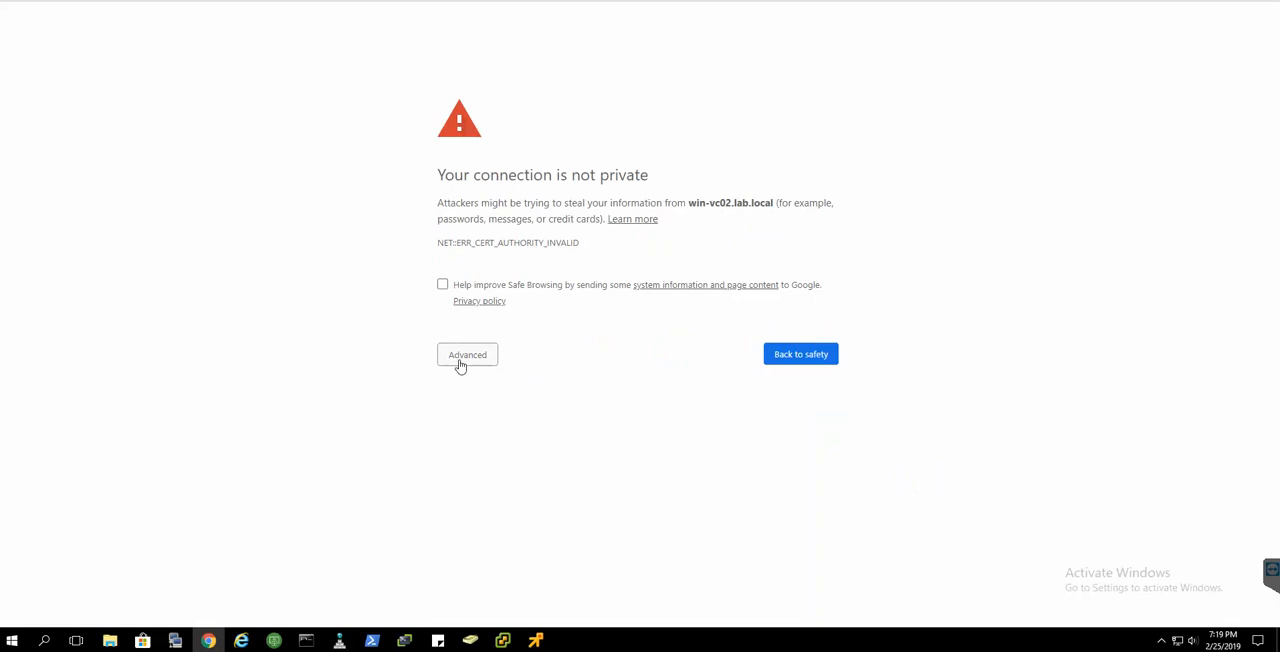
{"action": "left_click", "coordinate": [460, 365]}
{"action": "left_click", "coordinate": [494, 457]}
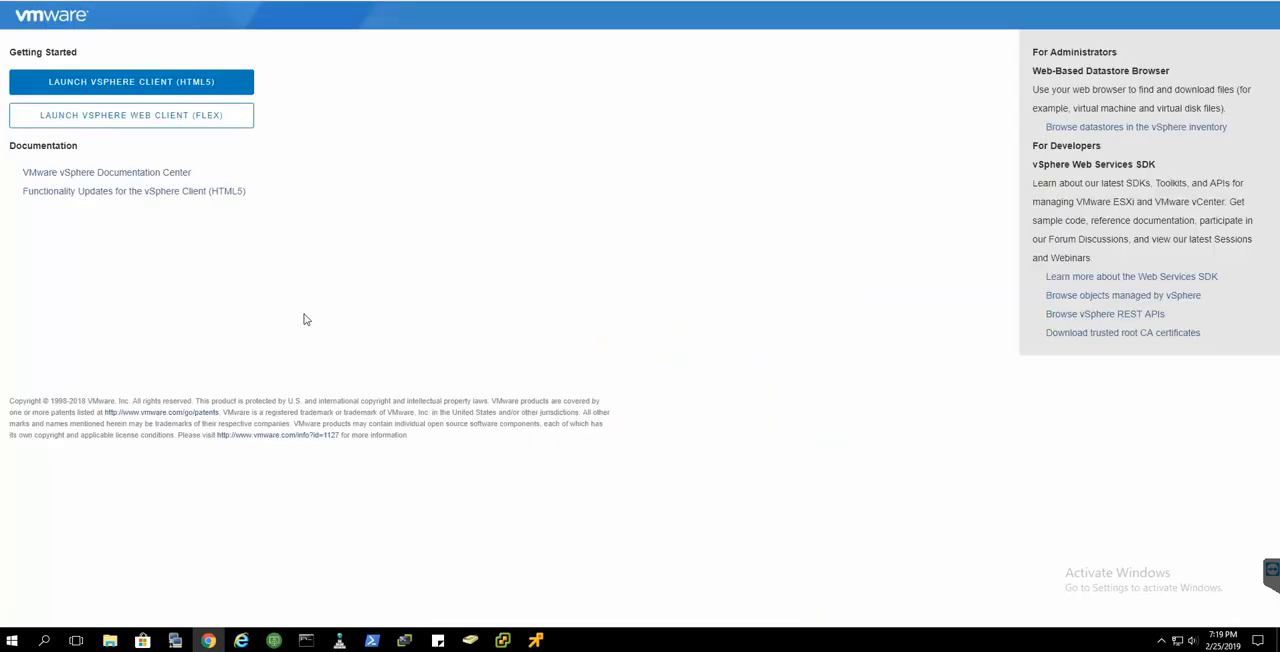
- Leave the Flex vSphere Web Client login and launch the vSphere Client (HTML5) instead
{"action": "left_click", "coordinate": [226, 119]}
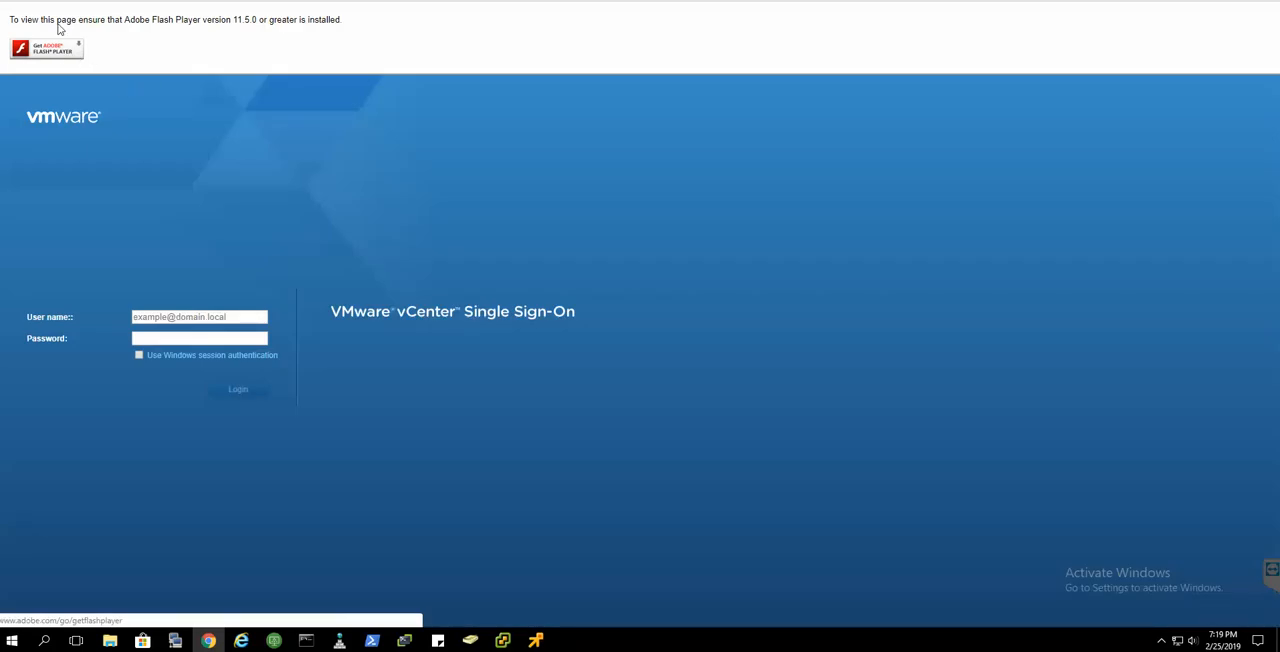
{"action": "left_click", "coordinate": [18, 1]}
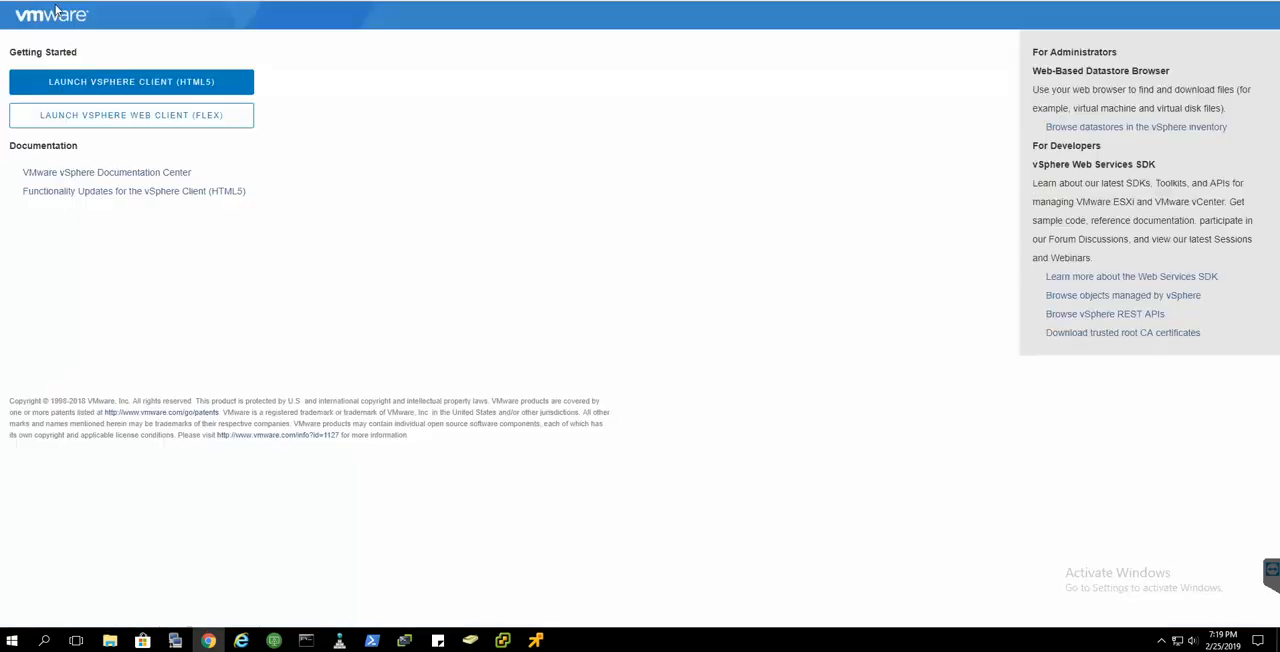
{"action": "left_click", "coordinate": [97, 78]}
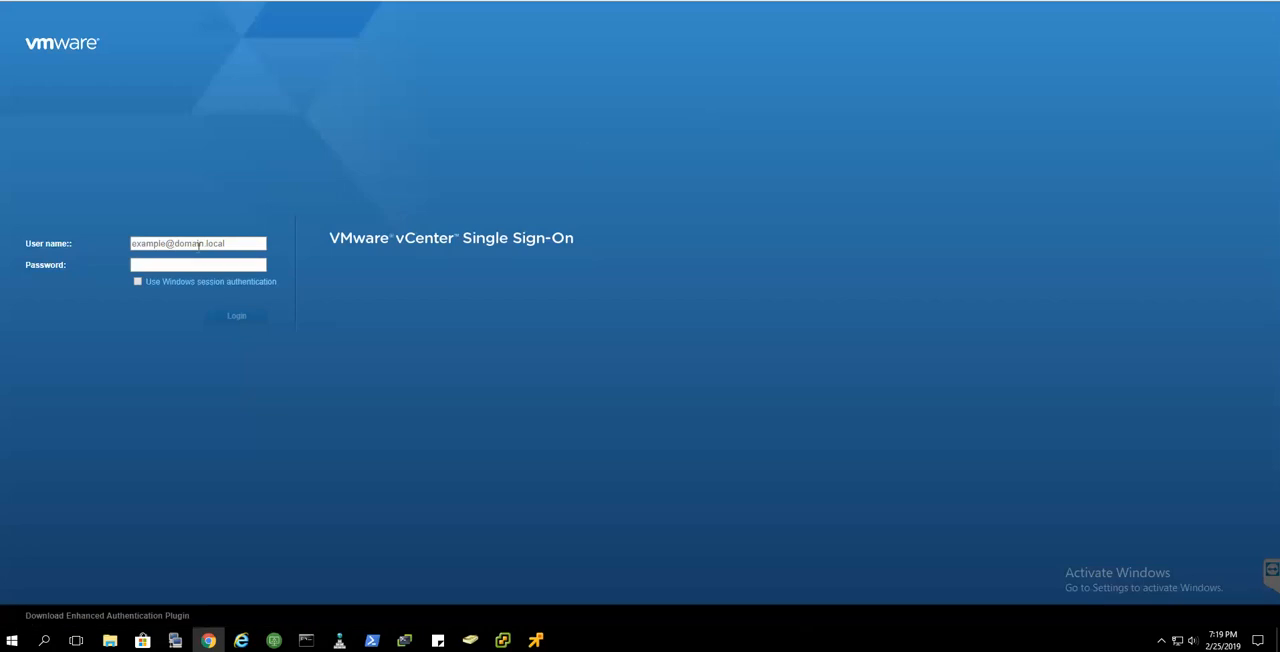
- Log in to vCenter Single Sign-On with the vsphere.local administrator user name and the account password
{"action": "left_click", "coordinate": [198, 245]}
{"action": "type", "text": "ad"}
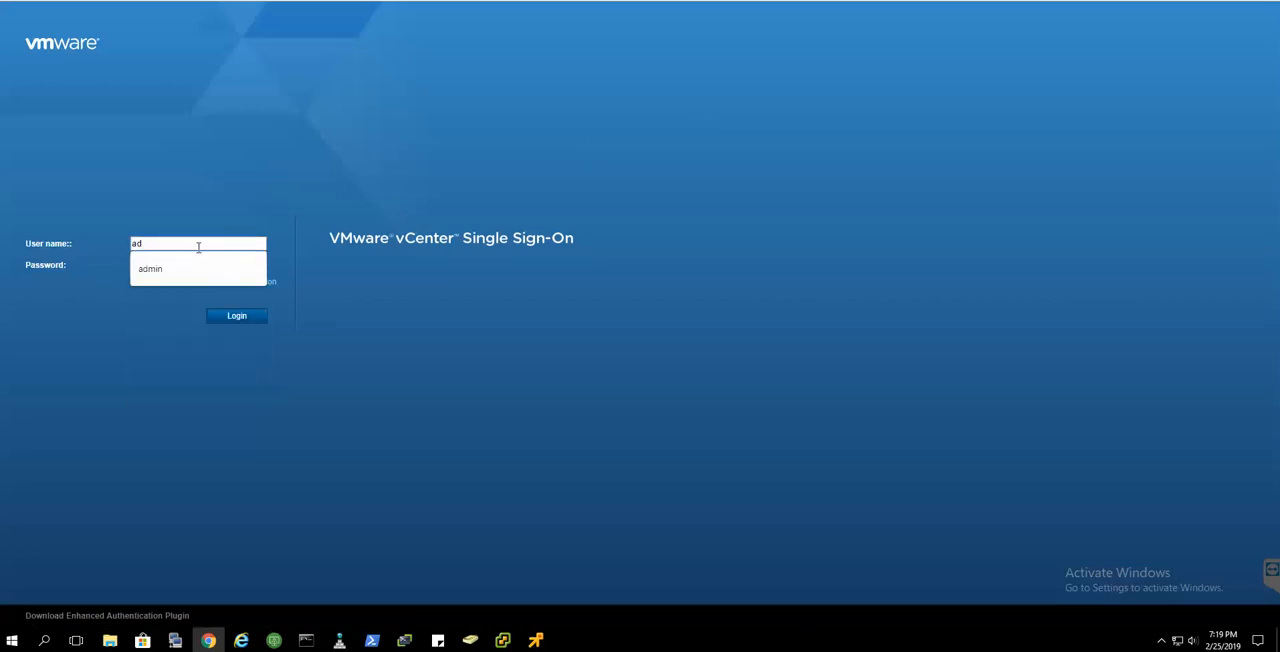
{"action": "type", "text": "inistrator@vsphere.local"}
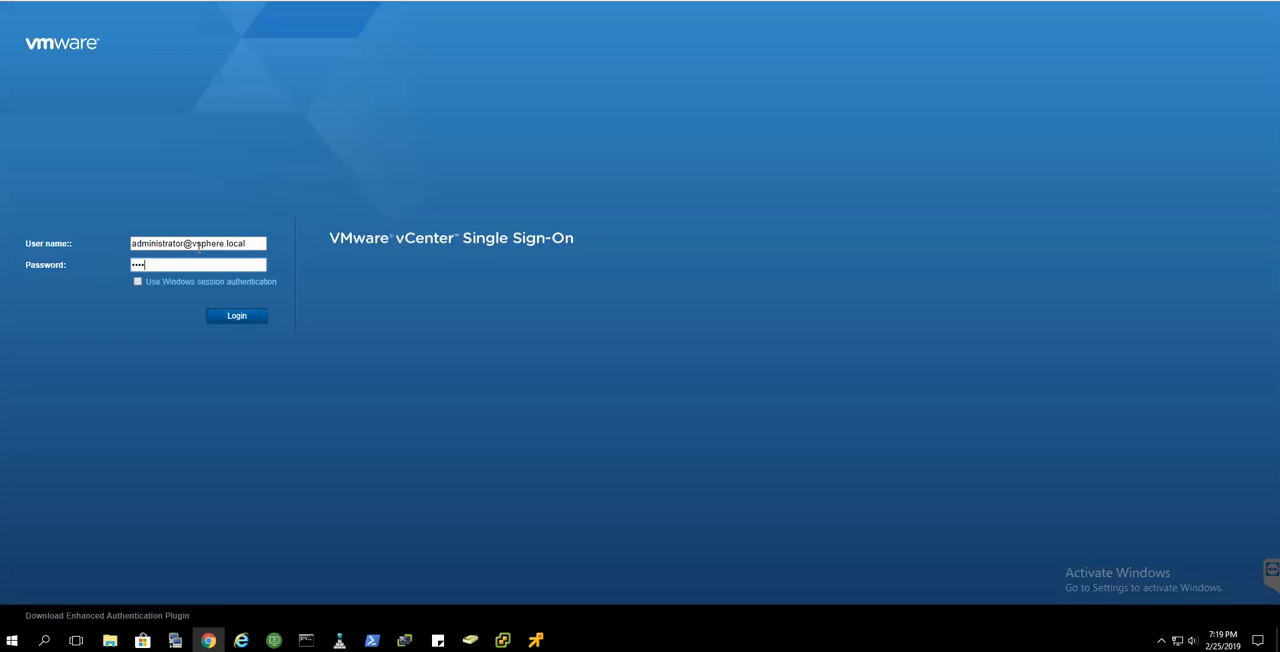
{"action": "key", "text": "Return"}
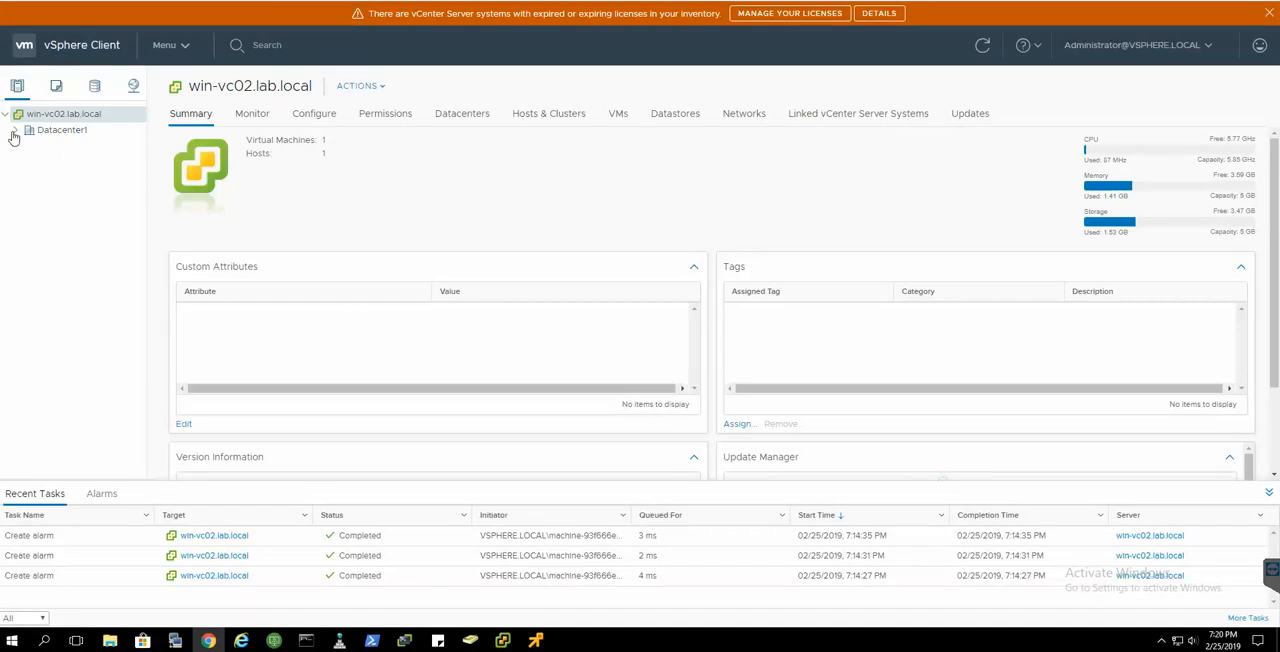
- Expand Datacenter1 and host 10.0.2.52, and examine the version information and Update Manager details in the summary of win-vc02.lab.local
{"action": "left_click", "coordinate": [15, 131]}
{"action": "left_click", "coordinate": [26, 146]}
{"action": "left_click_drag", "start_coordinate": [1276, 245], "coordinate": [1277, 425]}
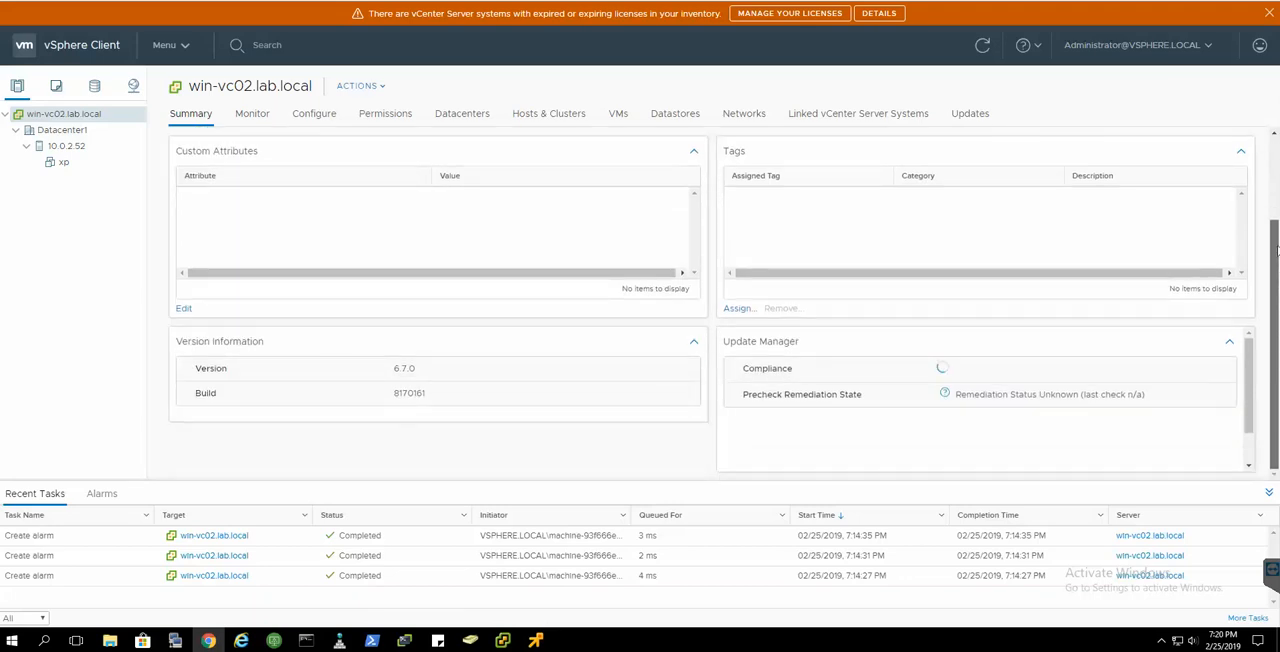
{"action": "scroll", "coordinate": [1276, 250], "scroll_direction": "up", "scroll_amount": 2}
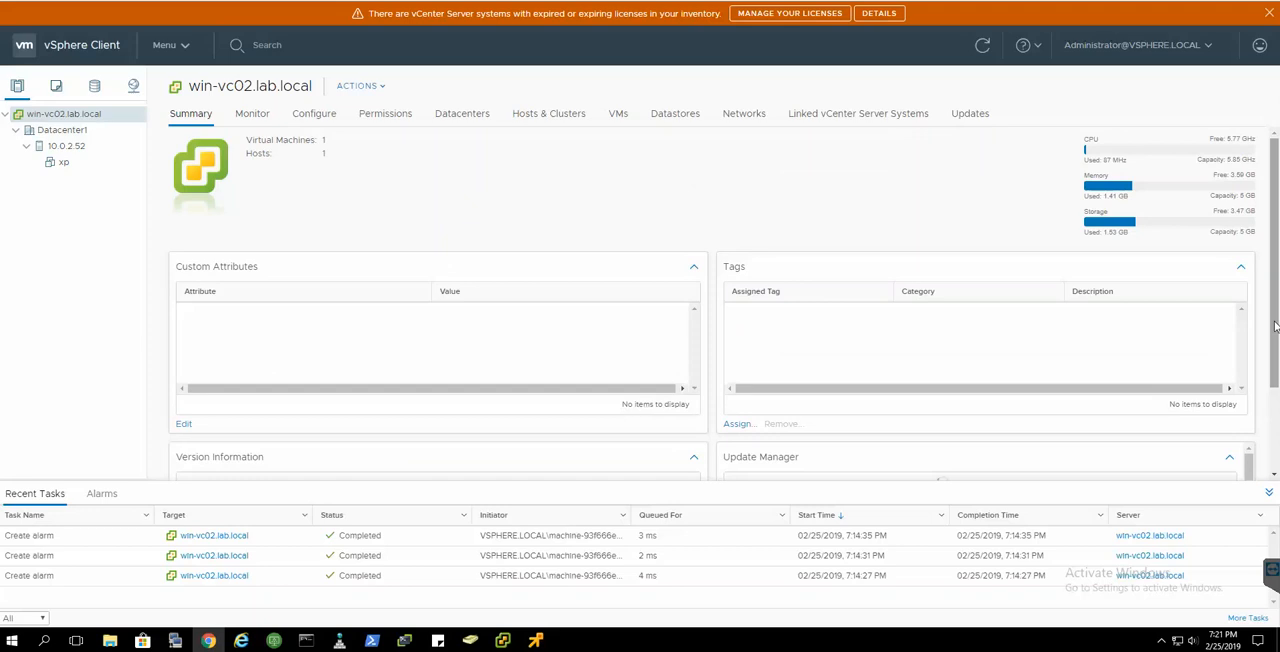
{"action": "scroll", "coordinate": [1276, 326], "scroll_direction": "down", "scroll_amount": 2}
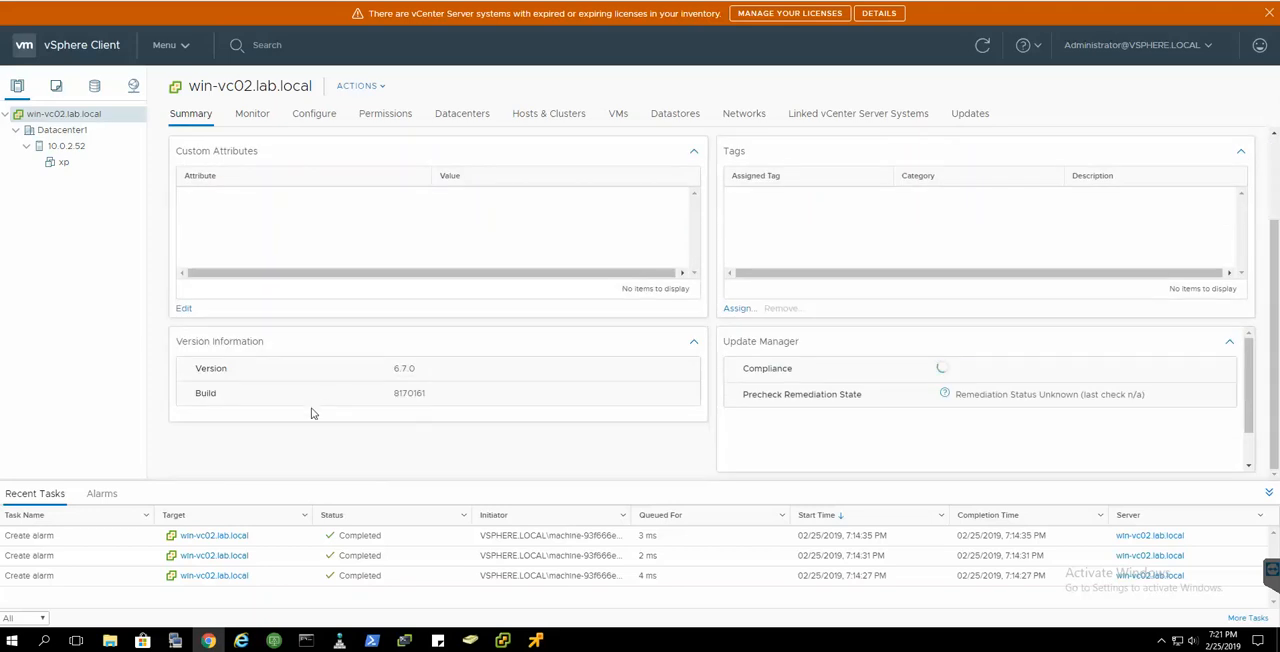
{"action": "scroll", "coordinate": [662, 365], "scroll_direction": "up", "scroll_amount": 2}
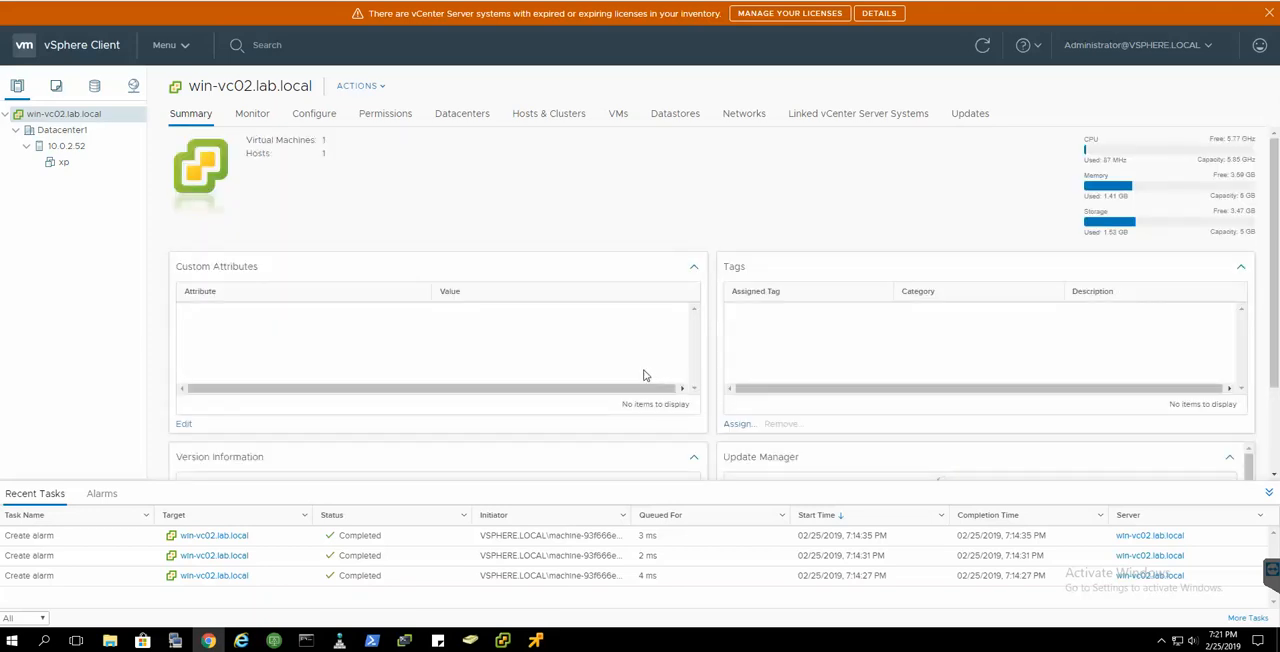